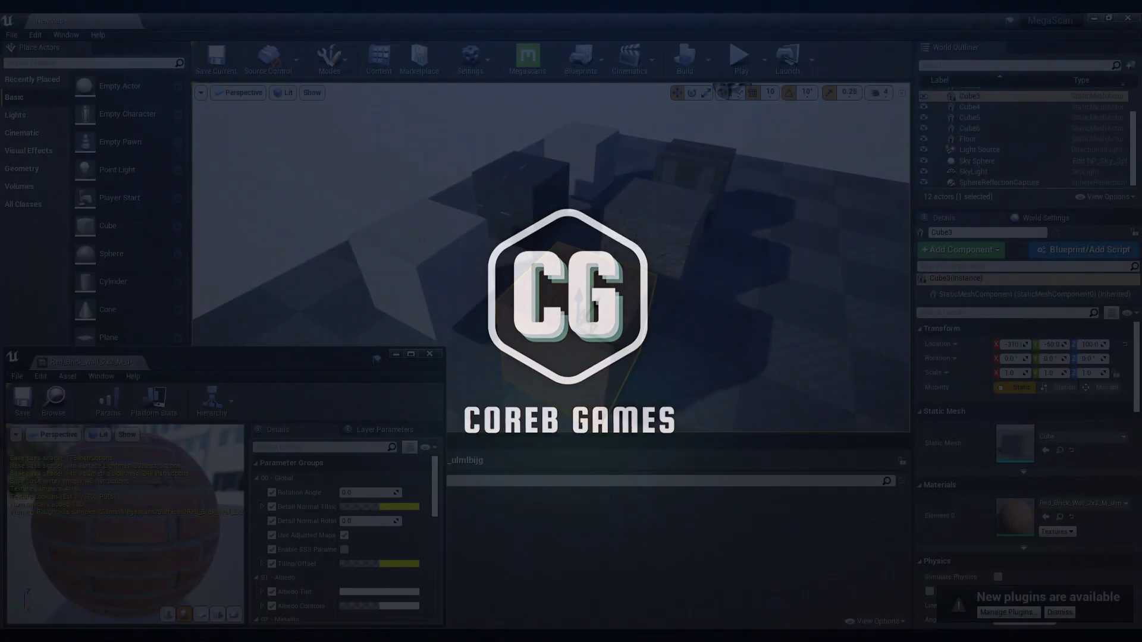
# Try rotating the texture of the red brick wall material instance, resetting Rotation Angle to 0.
pyautogui.moveTo(356, 492)
pyautogui.mouseDown()
pyautogui.moveTo(380, 492)
pyautogui.moveTo(362, 492)
pyautogui.mouseUp()
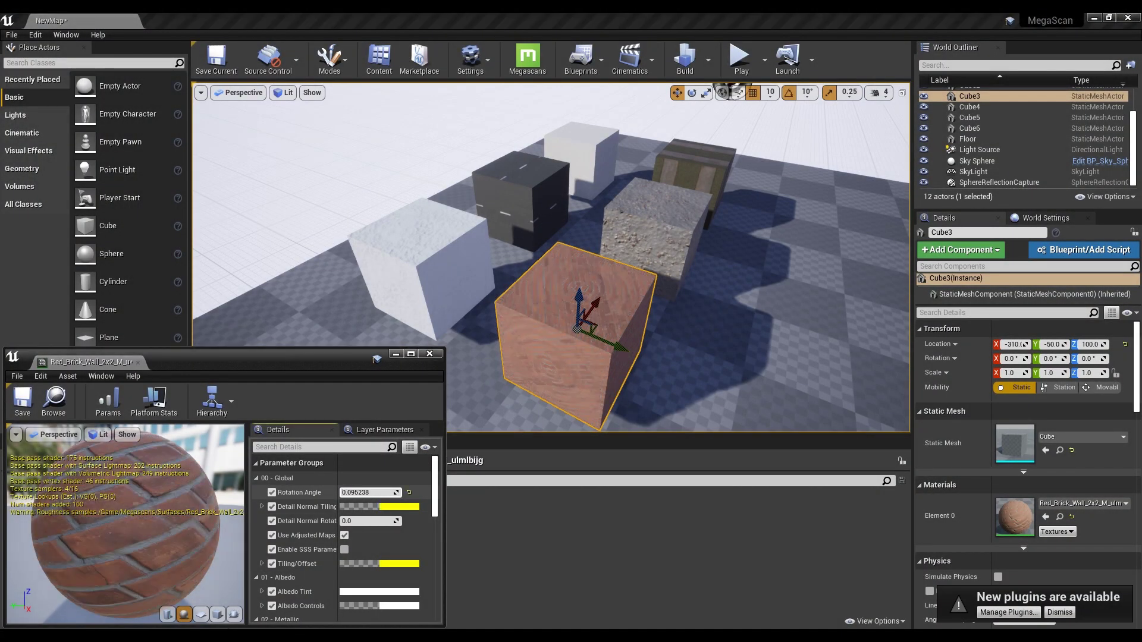
pyautogui.click(355, 492)
pyautogui.write('0')
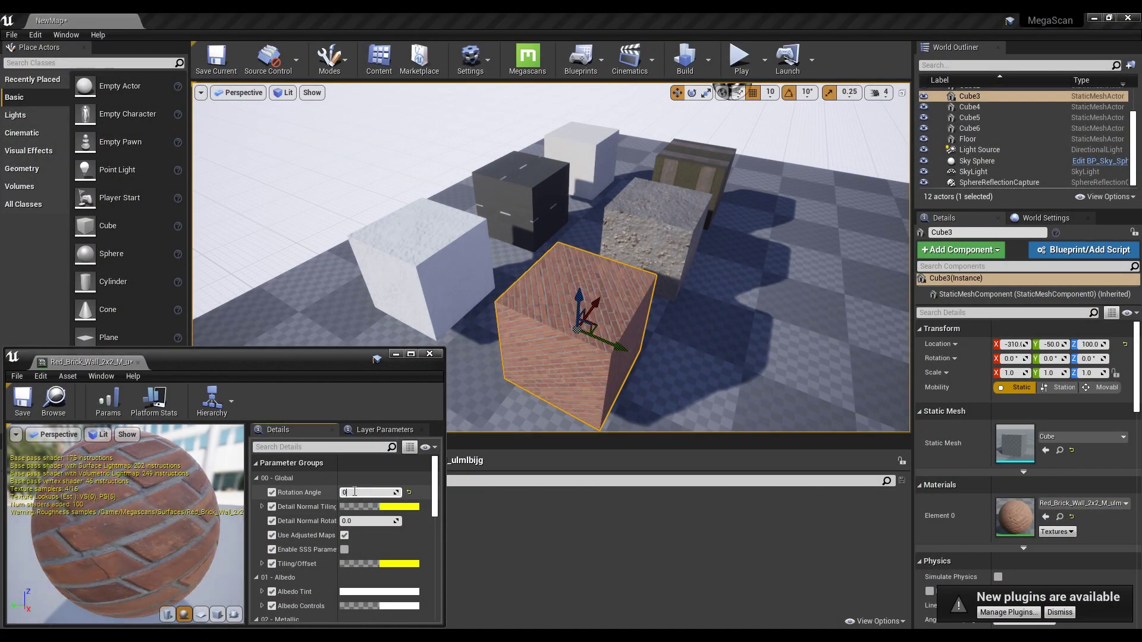
pyautogui.press('Return')
# Set the brick material's Metallic Controls colour to a muted purple with R 0.40625, G 0.137533 and B 0.40625.
pyautogui.scroll(-3, 351, 532)
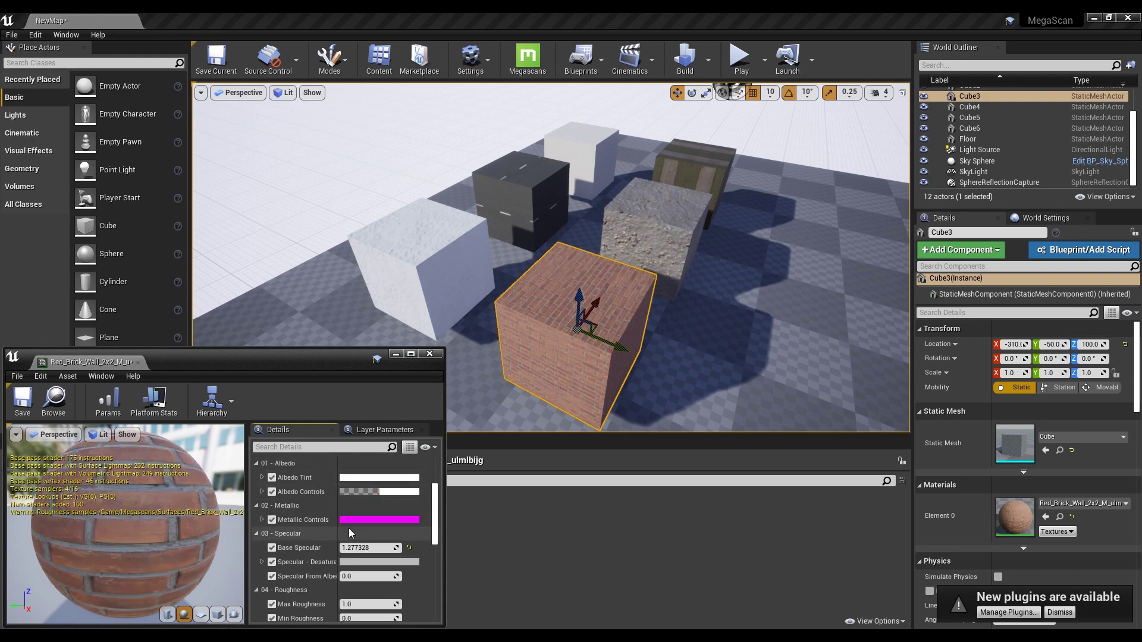
pyautogui.click(350, 519)
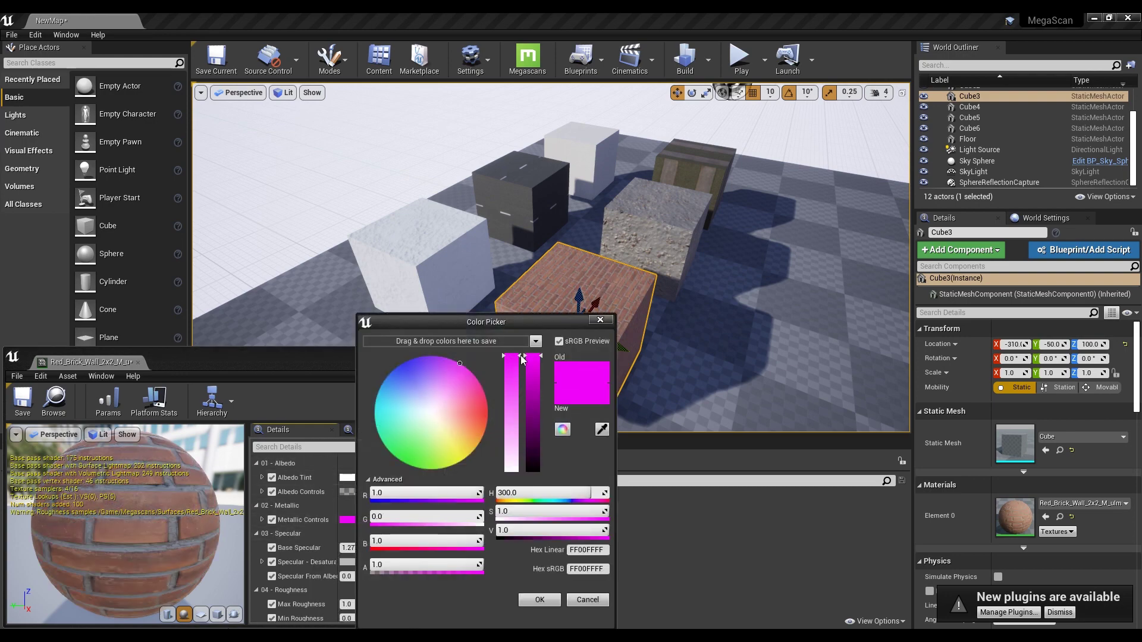
pyautogui.moveTo(522, 360); pyautogui.dragTo(527, 424)
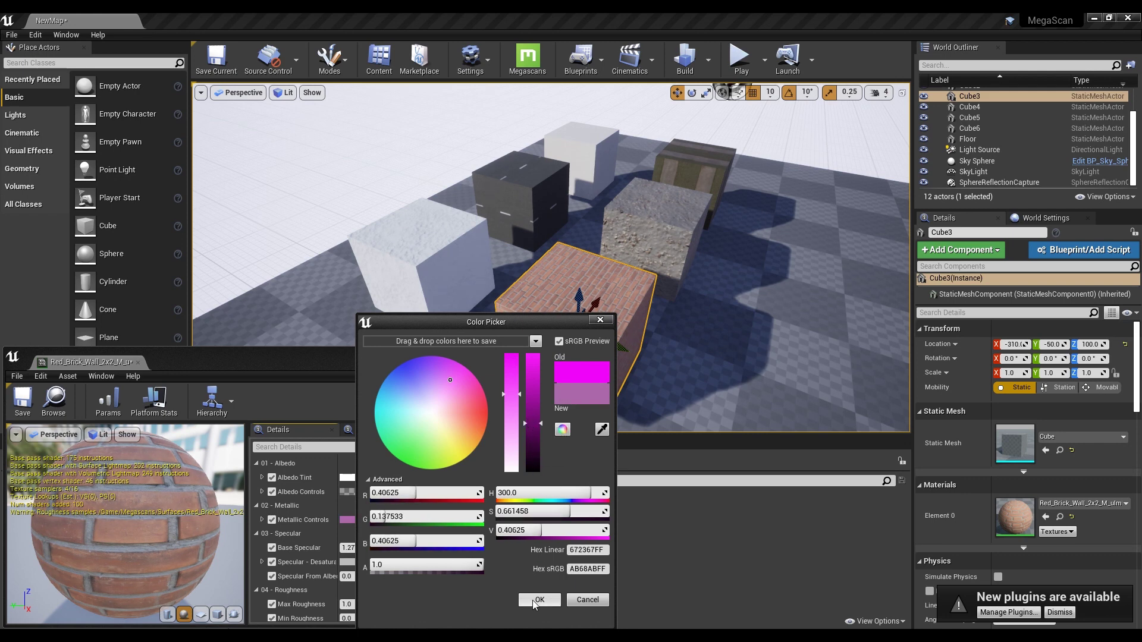
pyautogui.click(535, 602)
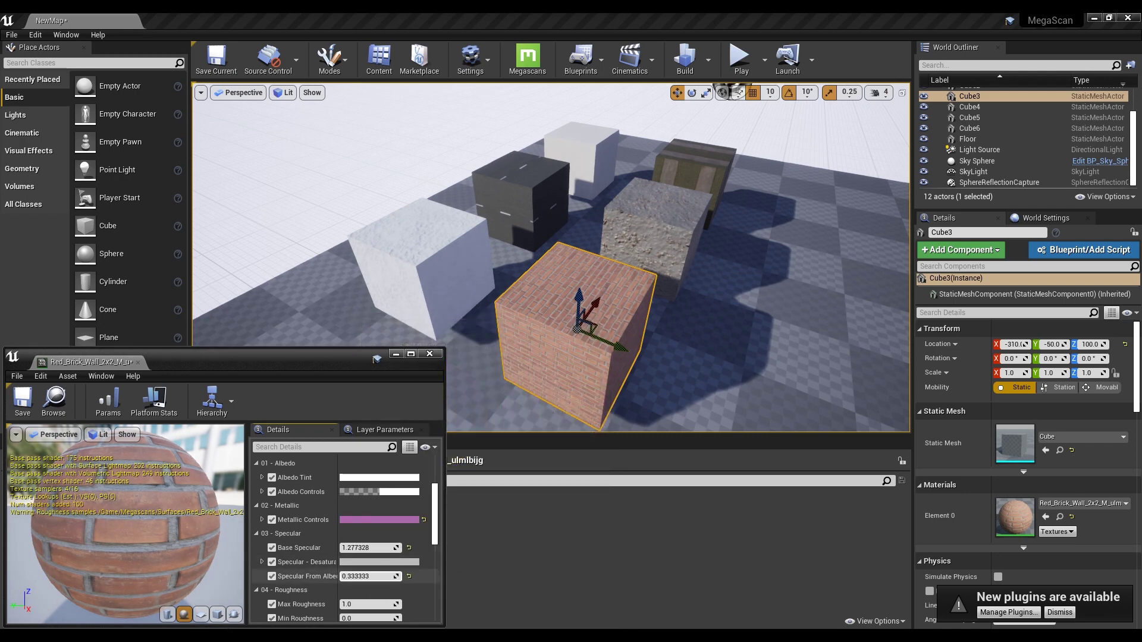
# Raise the brick material's Specular From Albedo to about 0.93 and lower its Max Roughness.
pyautogui.moveTo(361, 576); pyautogui.dragTo(384, 576)
pyautogui.scroll(-2, 362, 577)
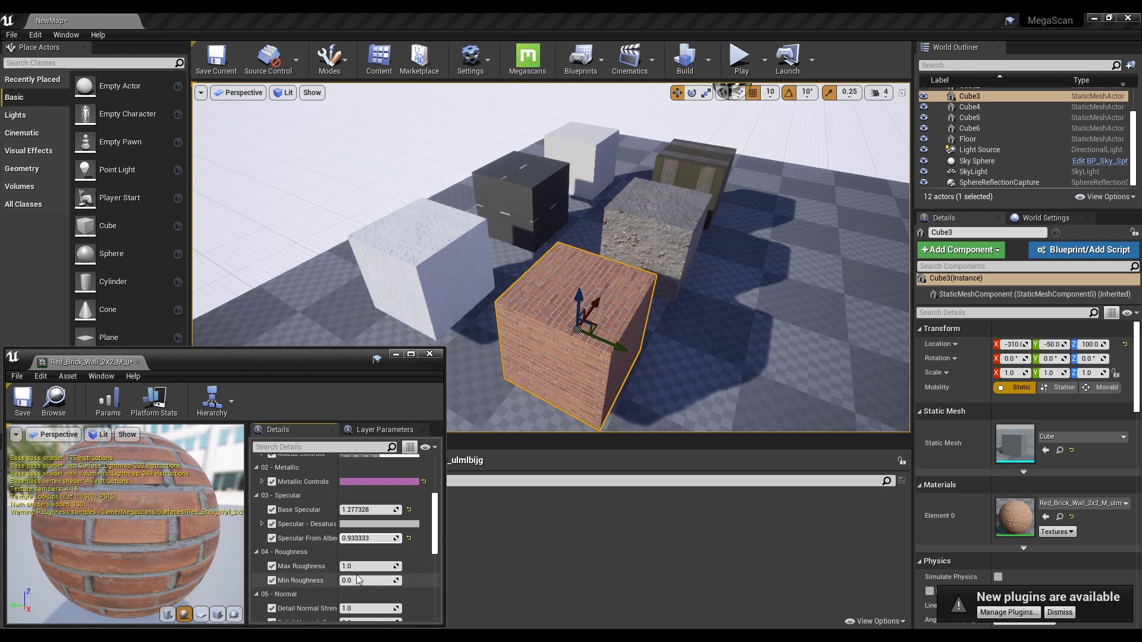
pyautogui.moveTo(370, 566)
pyautogui.mouseDown()
pyautogui.moveTo(354, 566)
pyautogui.moveTo(361, 580)
pyautogui.moveTo(382, 580)
pyautogui.moveTo(337, 566)
pyautogui.moveTo(362, 566)
pyautogui.mouseUp()
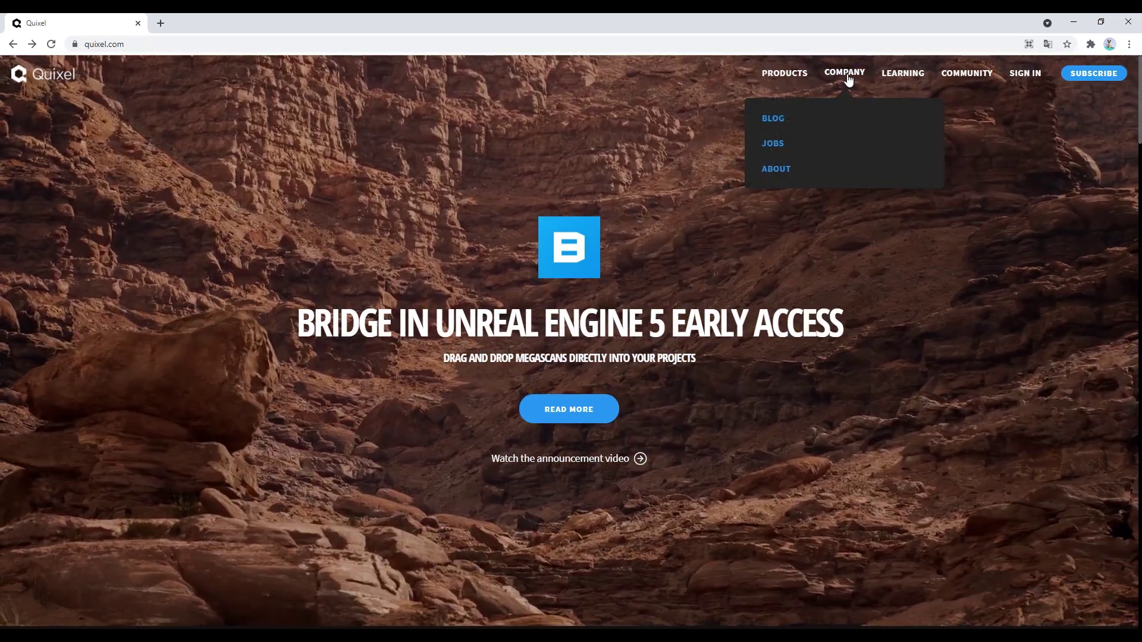
# Switch to the browser and open the Bridge product page on the Quixel website.
pyautogui.moveTo(804, 74)
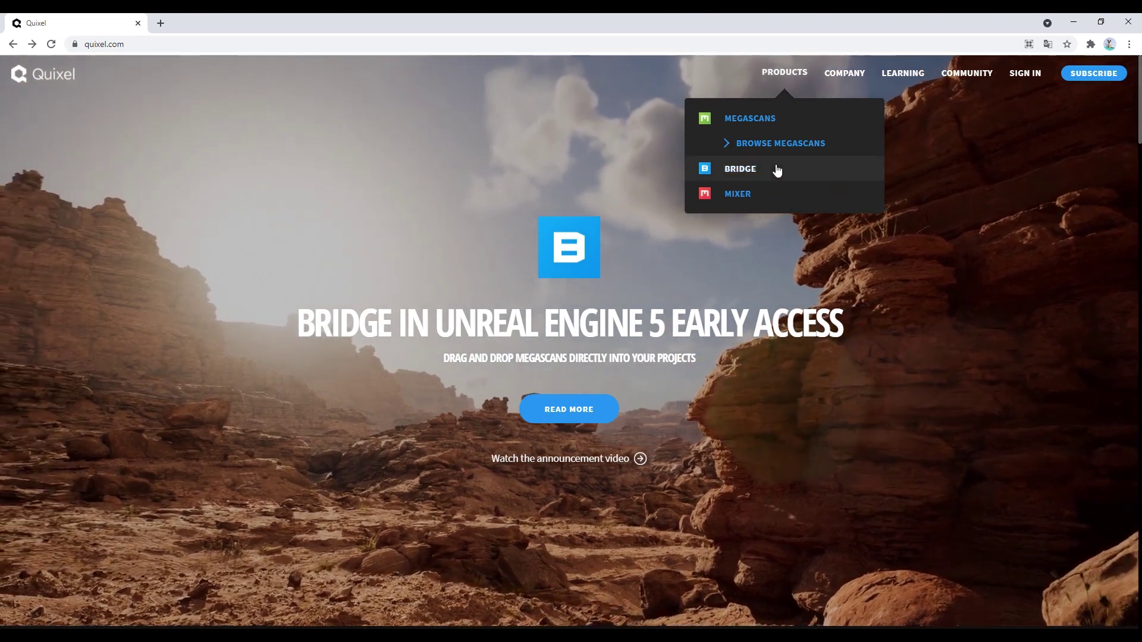
pyautogui.click(775, 171)
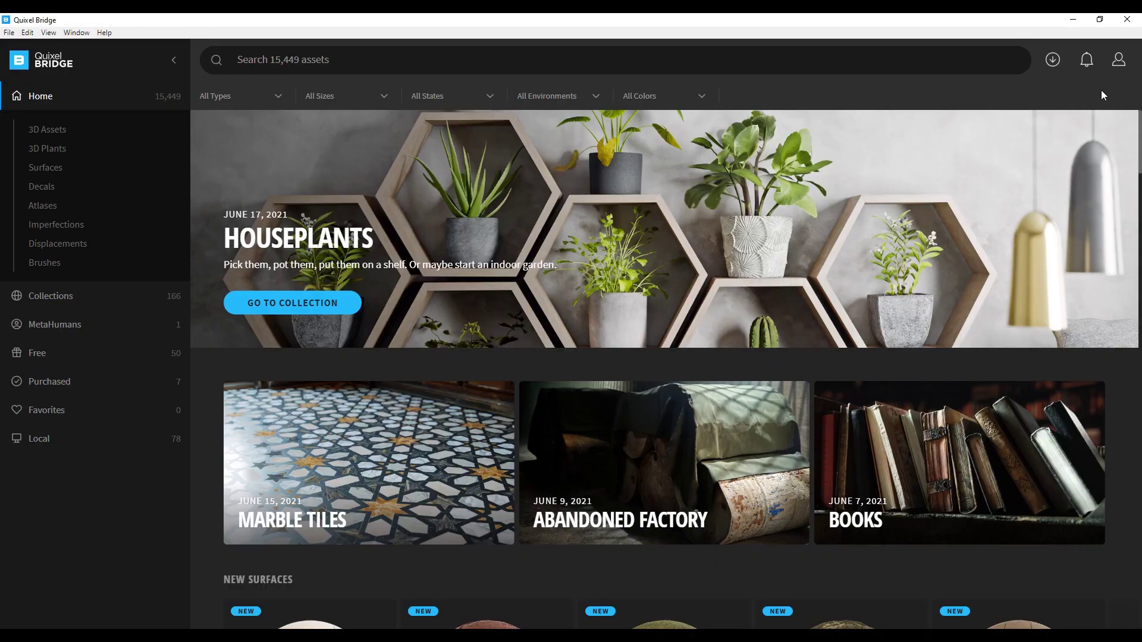
# In Quixel Bridge, find the Red Brick Wall asset among the Brick surfaces and download it at 4K resolution.
pyautogui.click(56, 172)
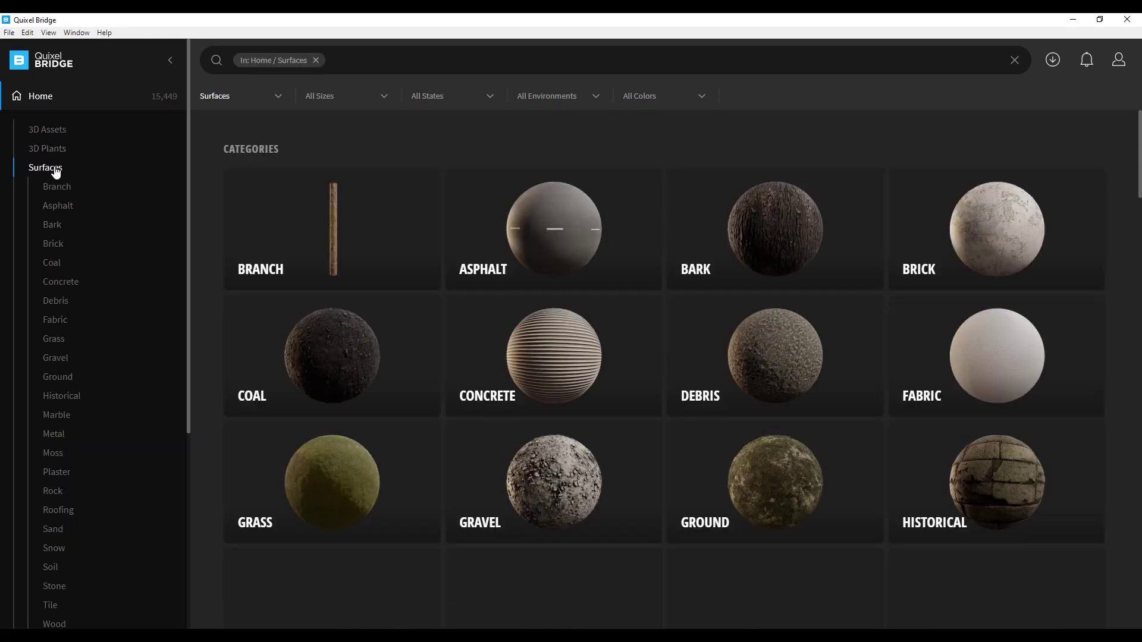
pyautogui.click(961, 239)
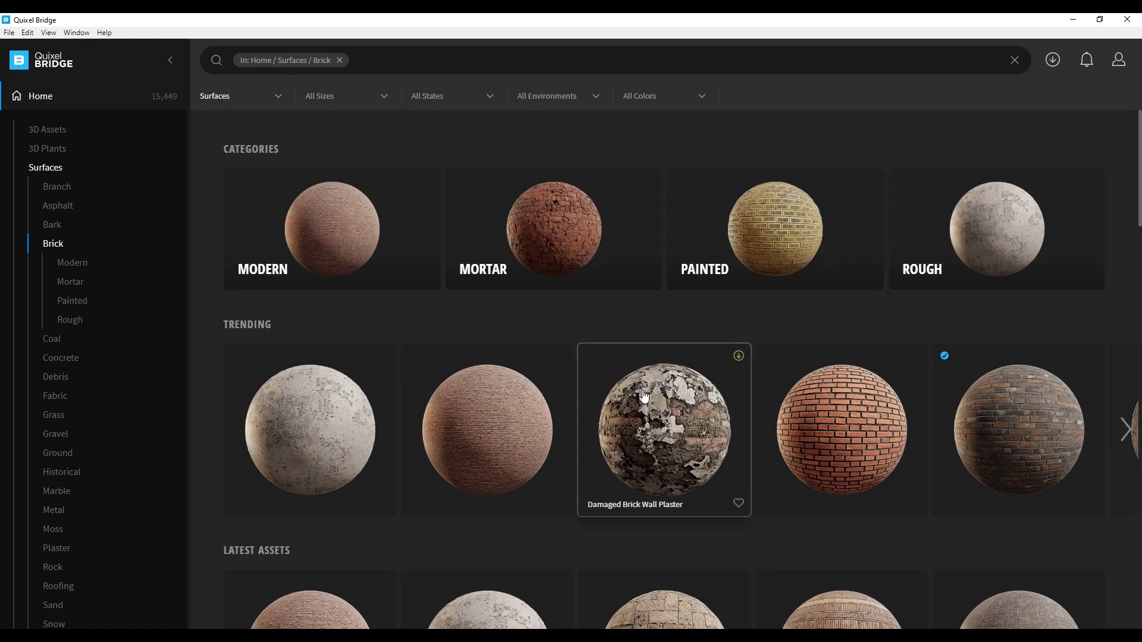
pyautogui.scroll(-1, 643, 397)
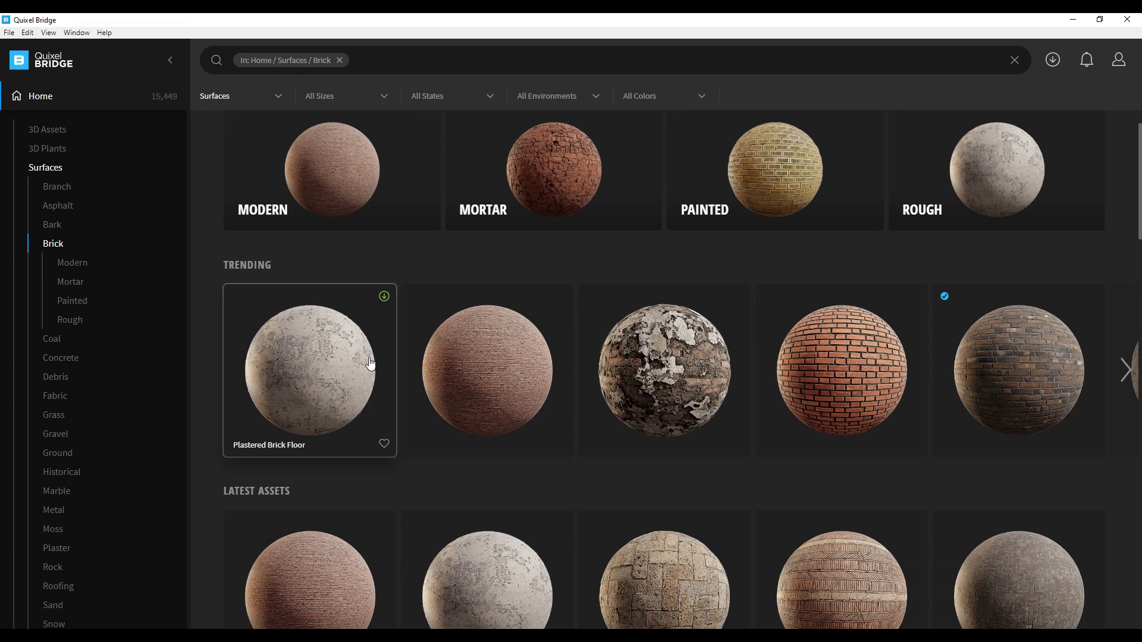
pyautogui.scroll(-1, 602, 429)
pyautogui.click(842, 313)
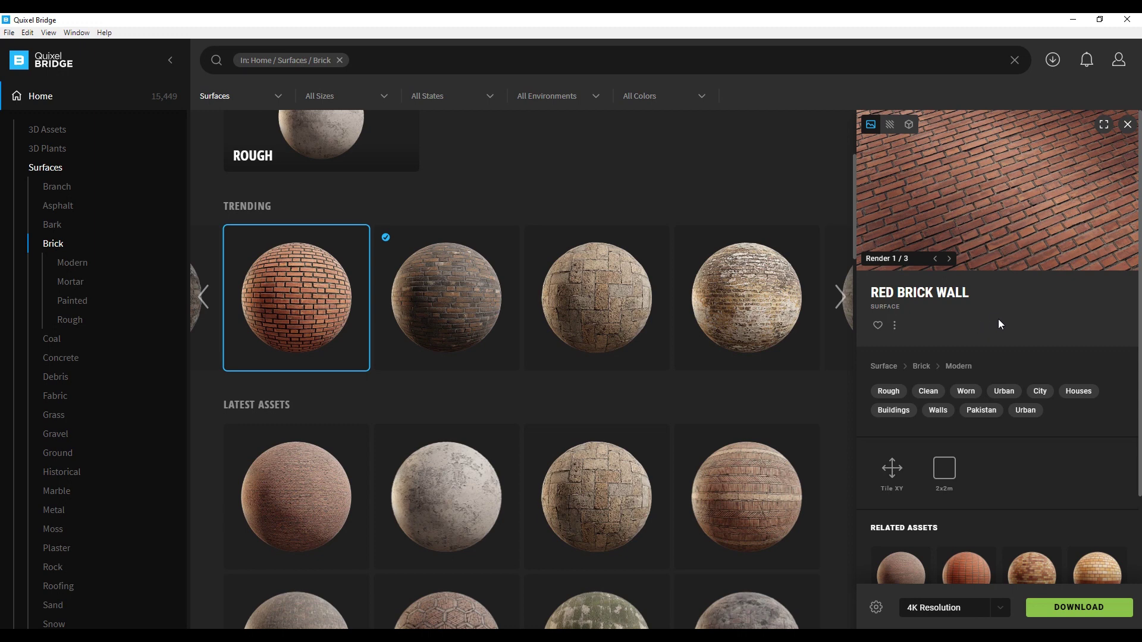
pyautogui.scroll(-1, 998, 321)
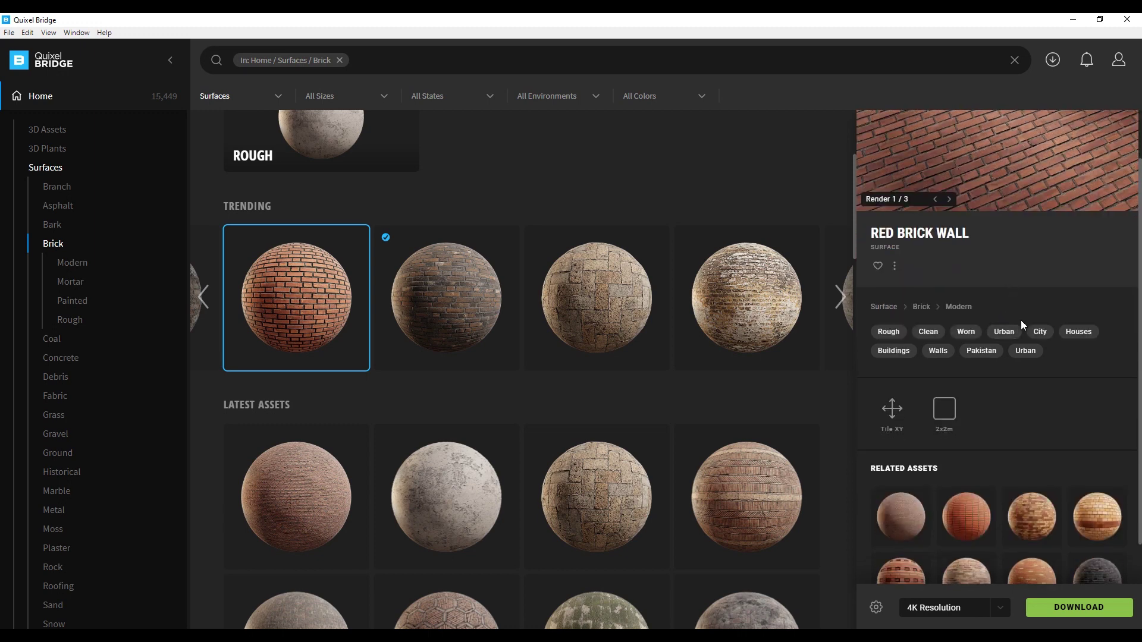
pyautogui.click(1047, 618)
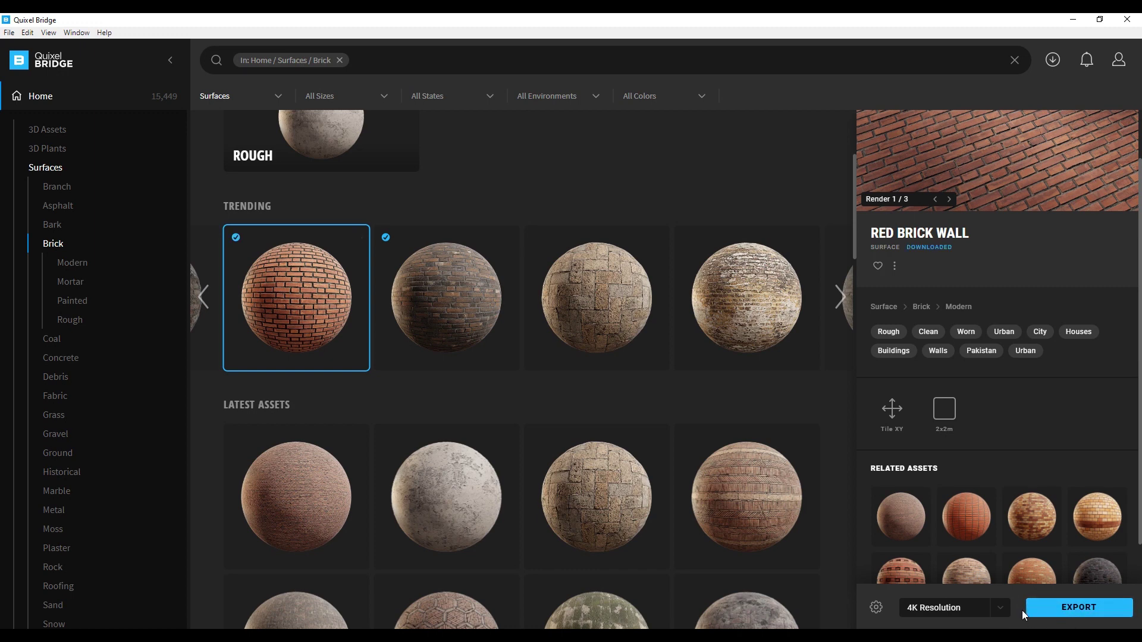
# Open the export settings for the Unreal Engine target and choose engine version 4.26.
pyautogui.click(876, 609)
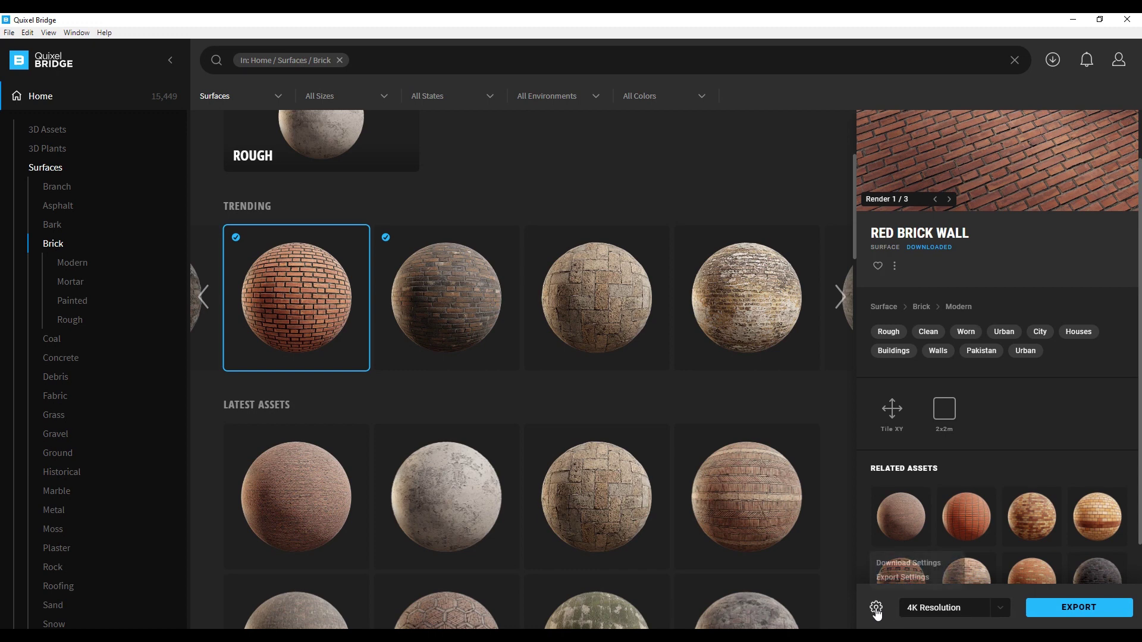
pyautogui.click(896, 577)
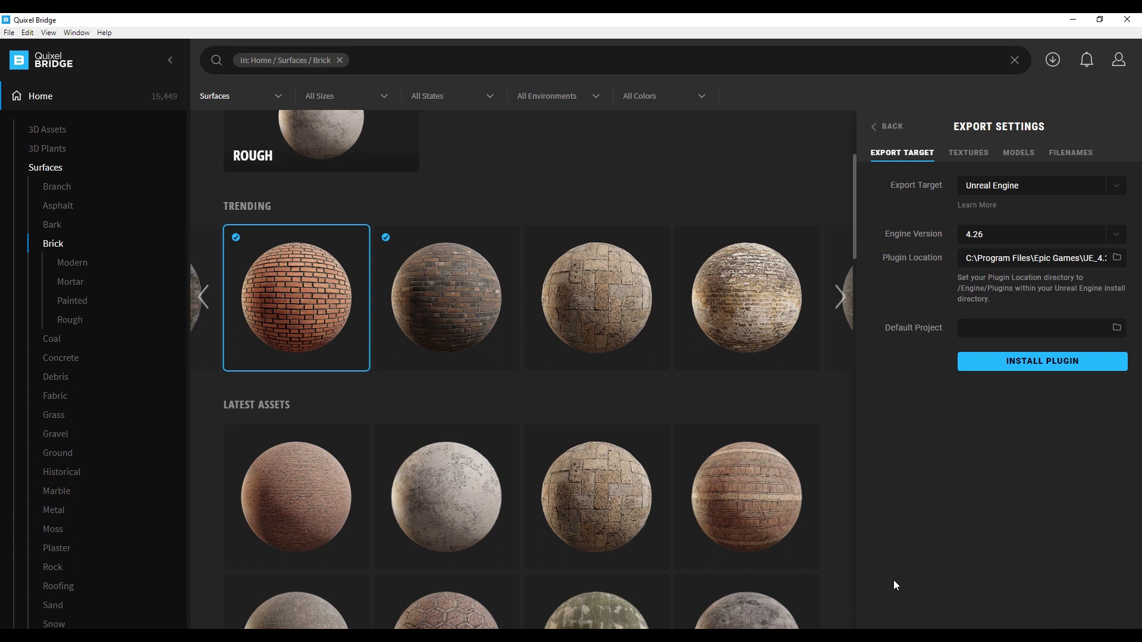
pyautogui.click(1022, 241)
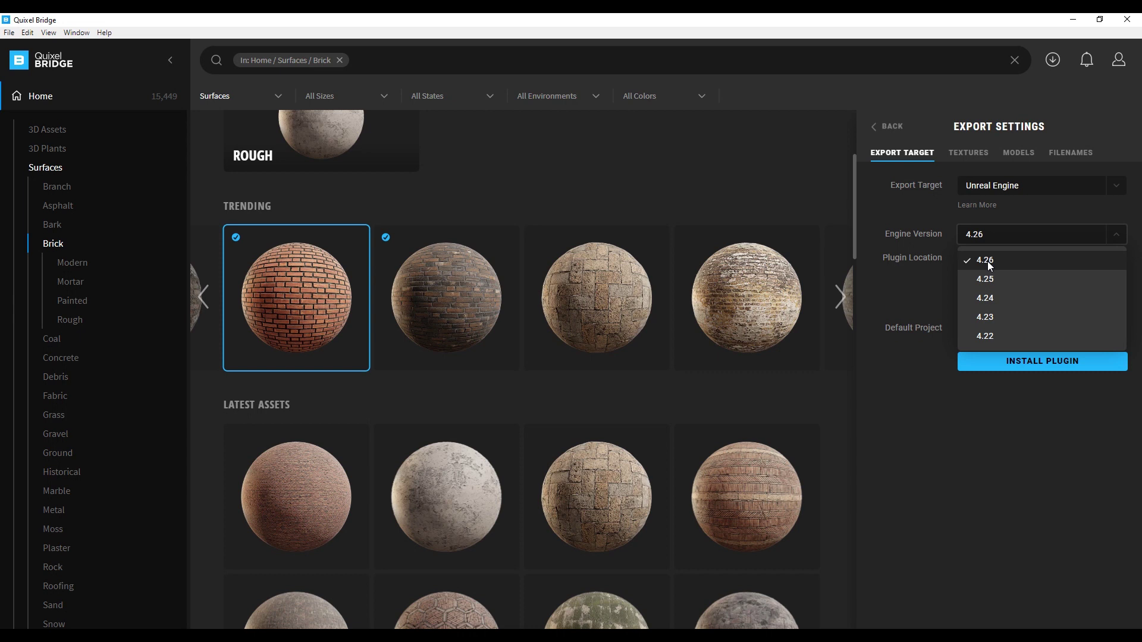
pyautogui.click(987, 262)
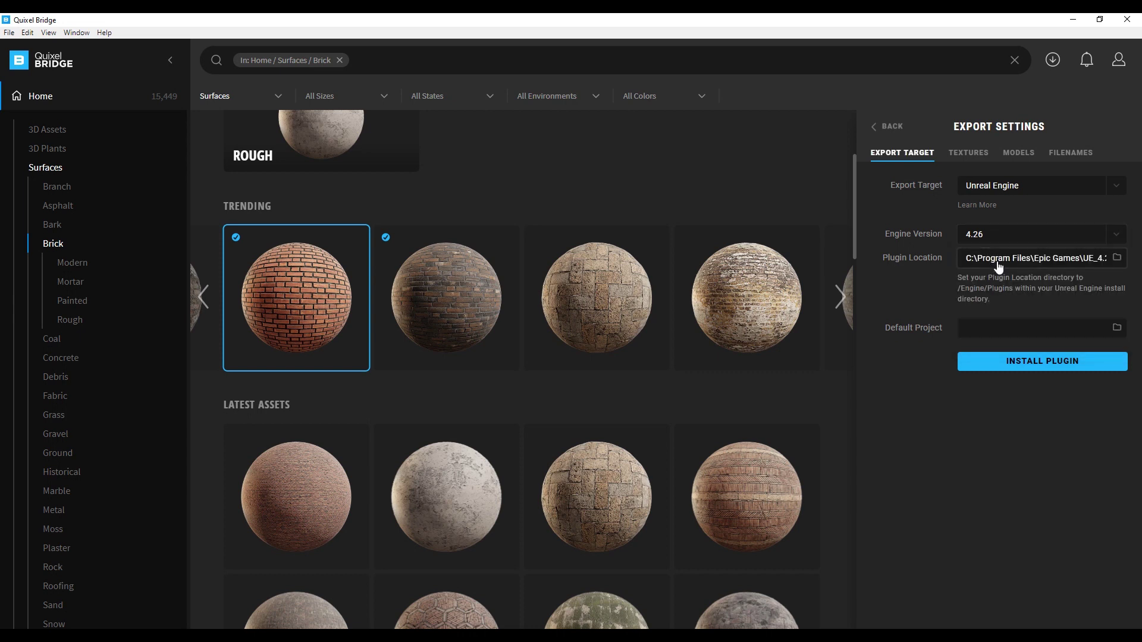
# Set the plugin location to the folder C:\Program Files\Epic Games\UE_4.26\Engine\Plugins.
pyautogui.click(1116, 258)
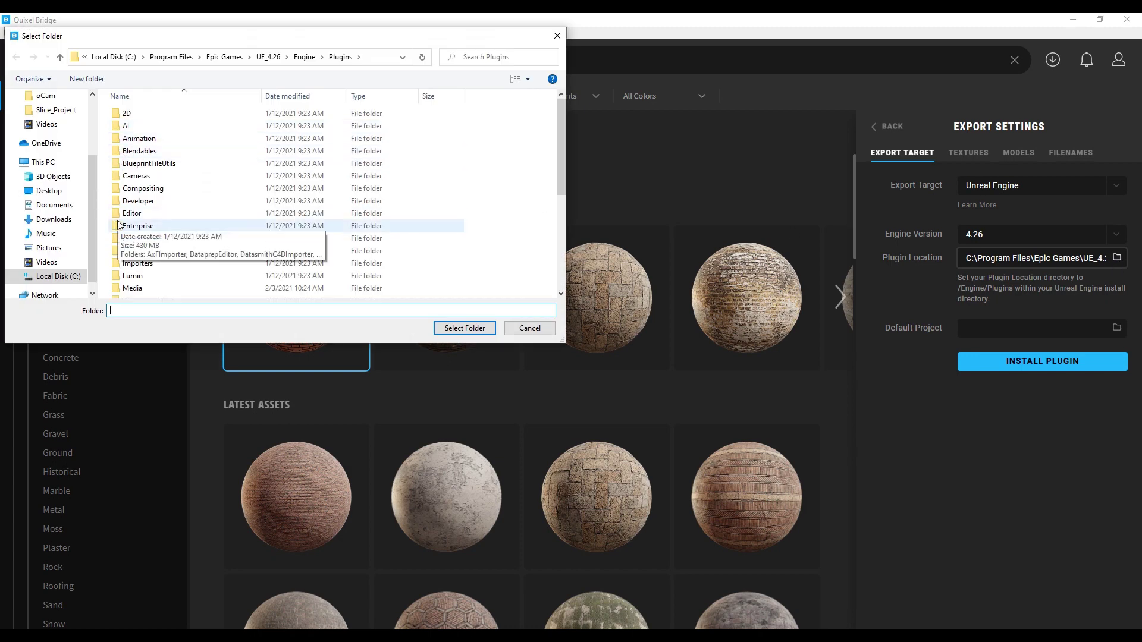
pyautogui.click(176, 58)
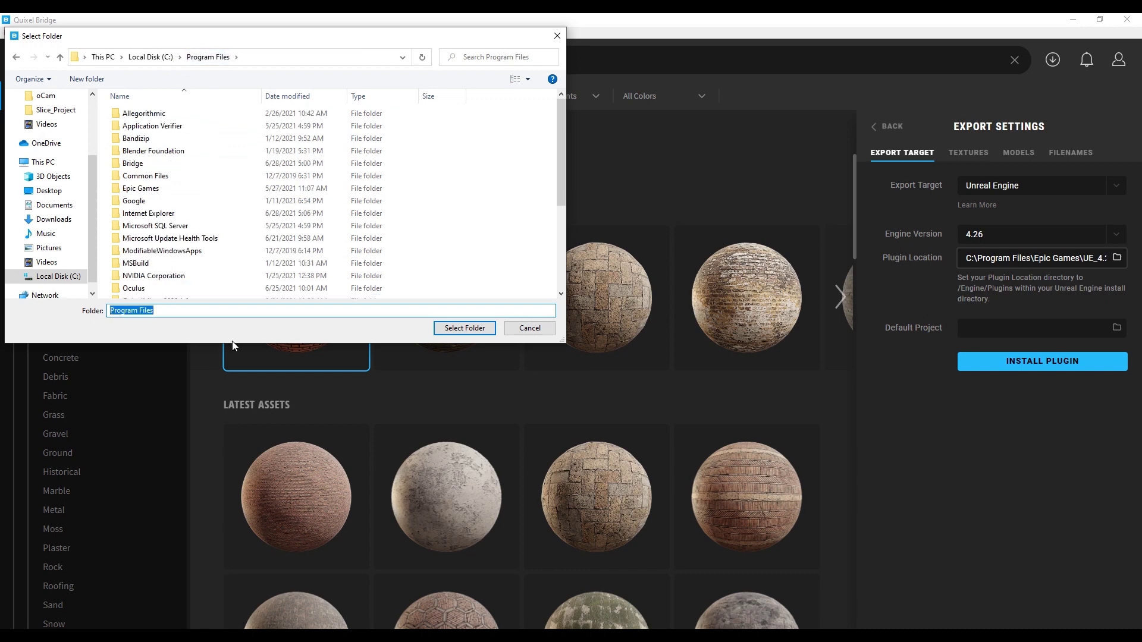
pyautogui.click(56, 276)
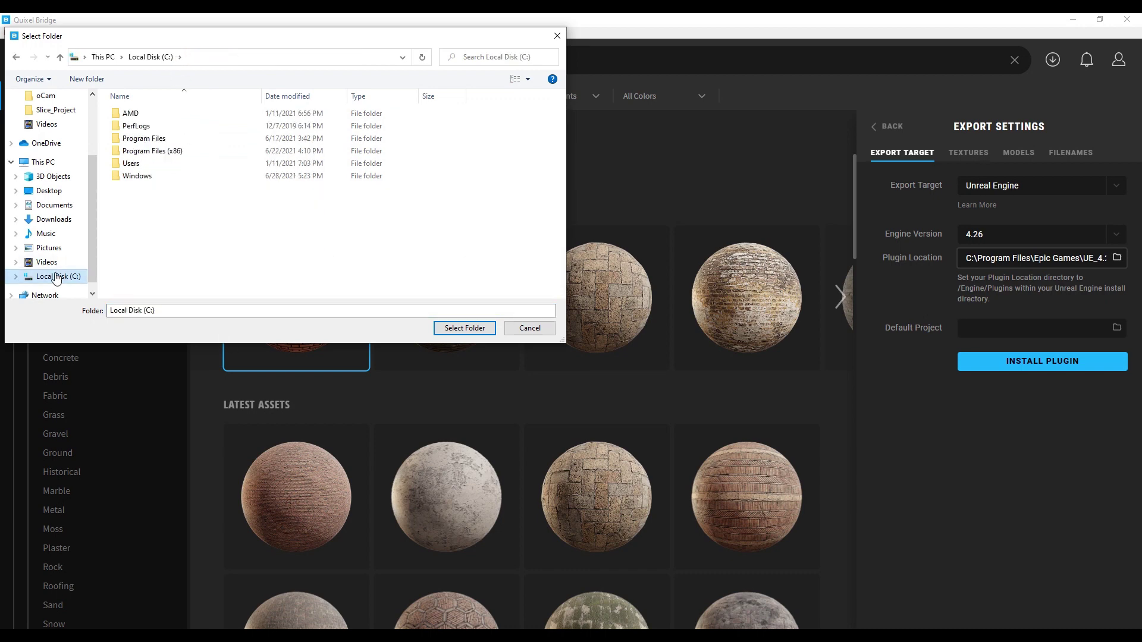
pyautogui.doubleClick(153, 140)
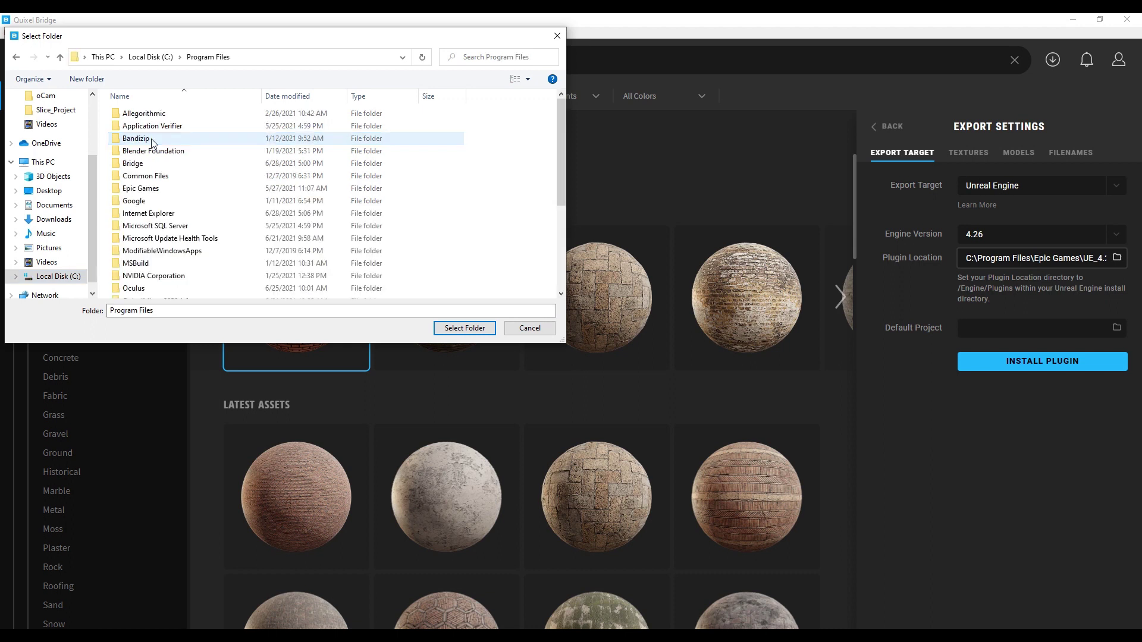
pyautogui.doubleClick(153, 189)
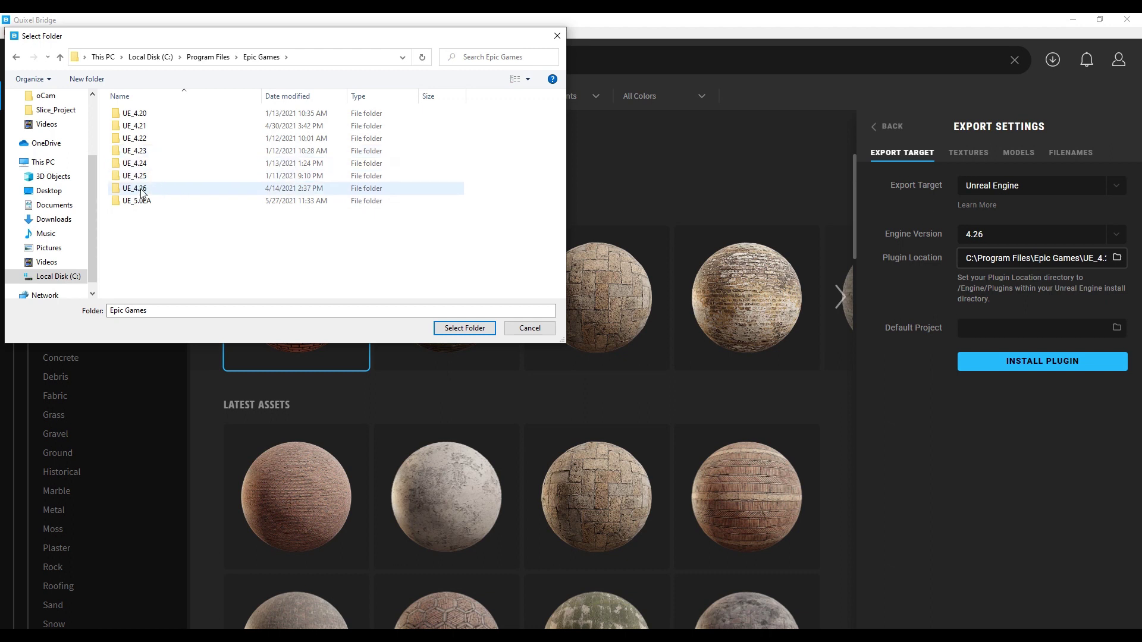
pyautogui.doubleClick(150, 192)
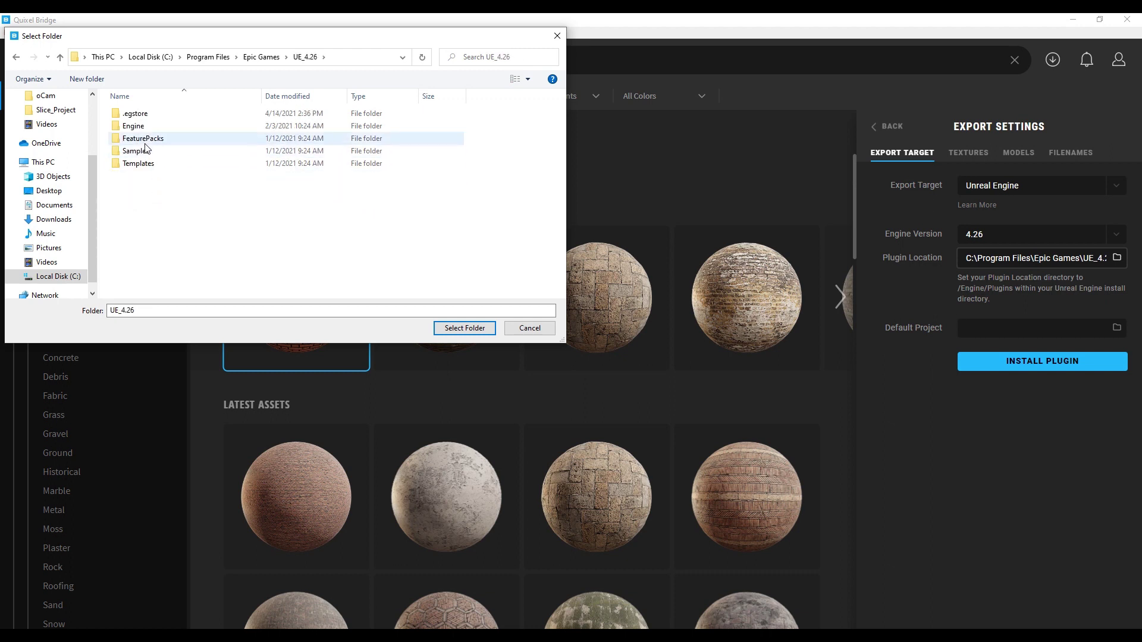
pyautogui.doubleClick(148, 126)
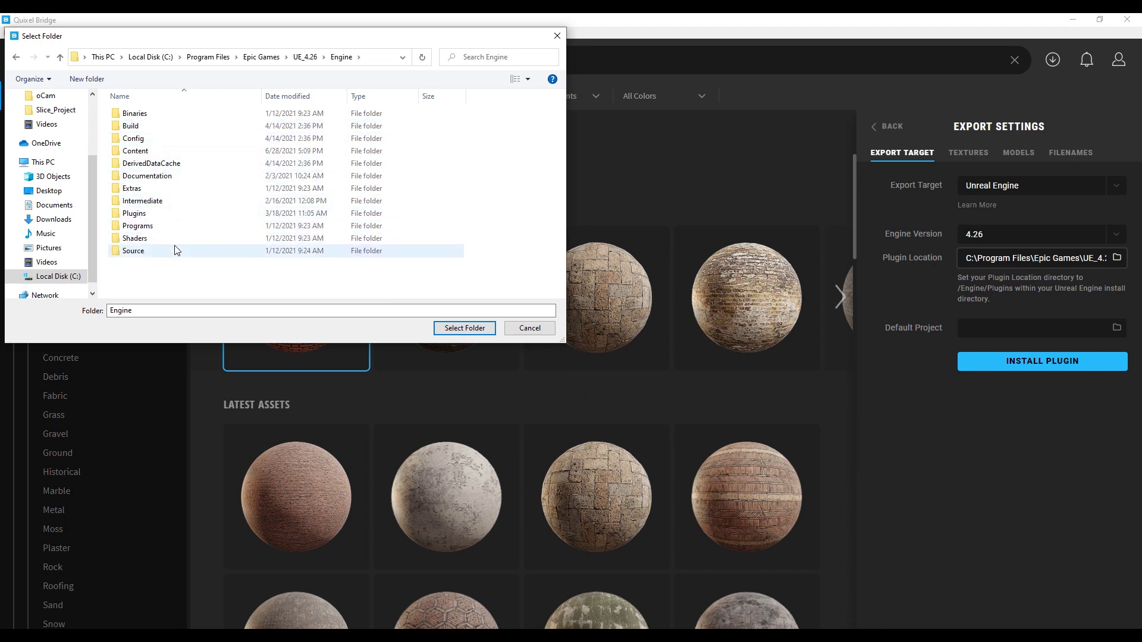
pyautogui.click(159, 217)
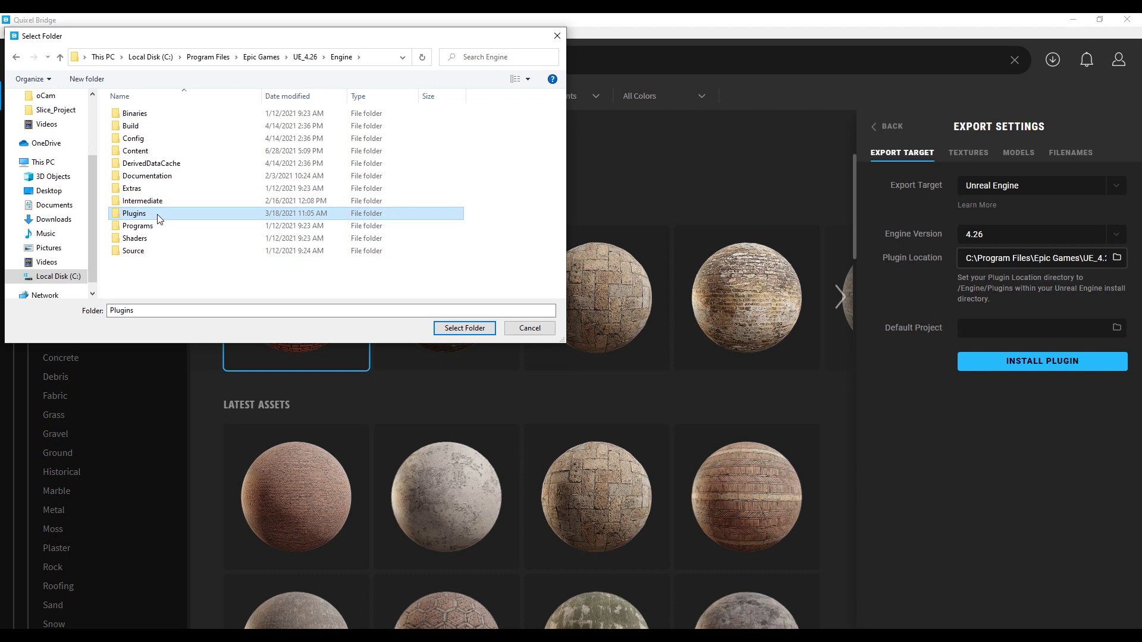
pyautogui.doubleClick(159, 218)
pyautogui.click(158, 217)
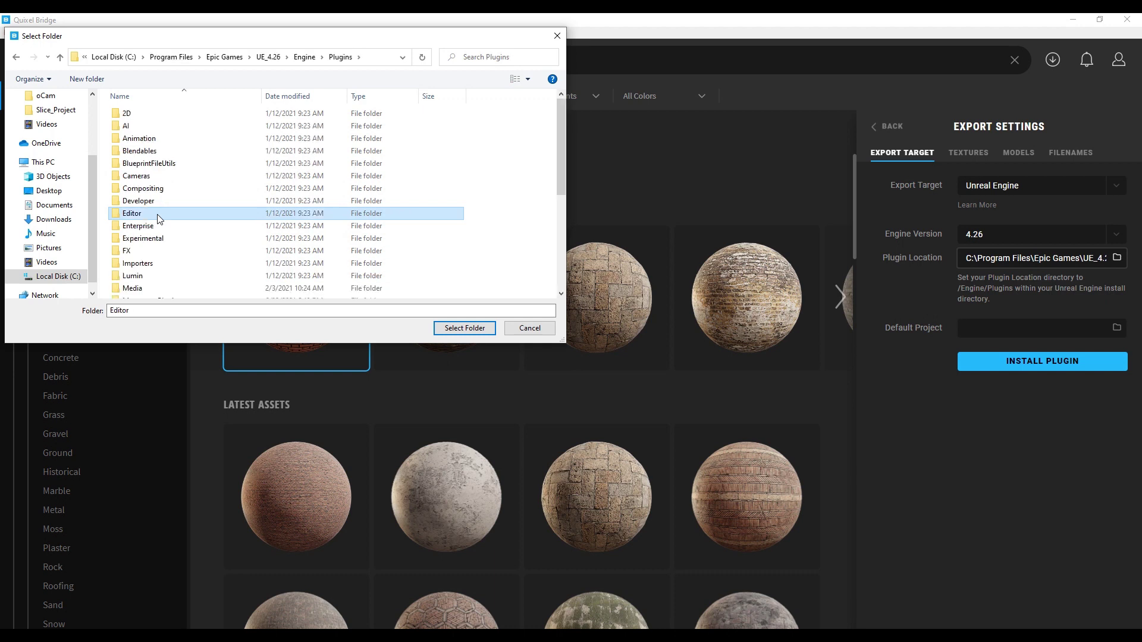
pyautogui.click(376, 176)
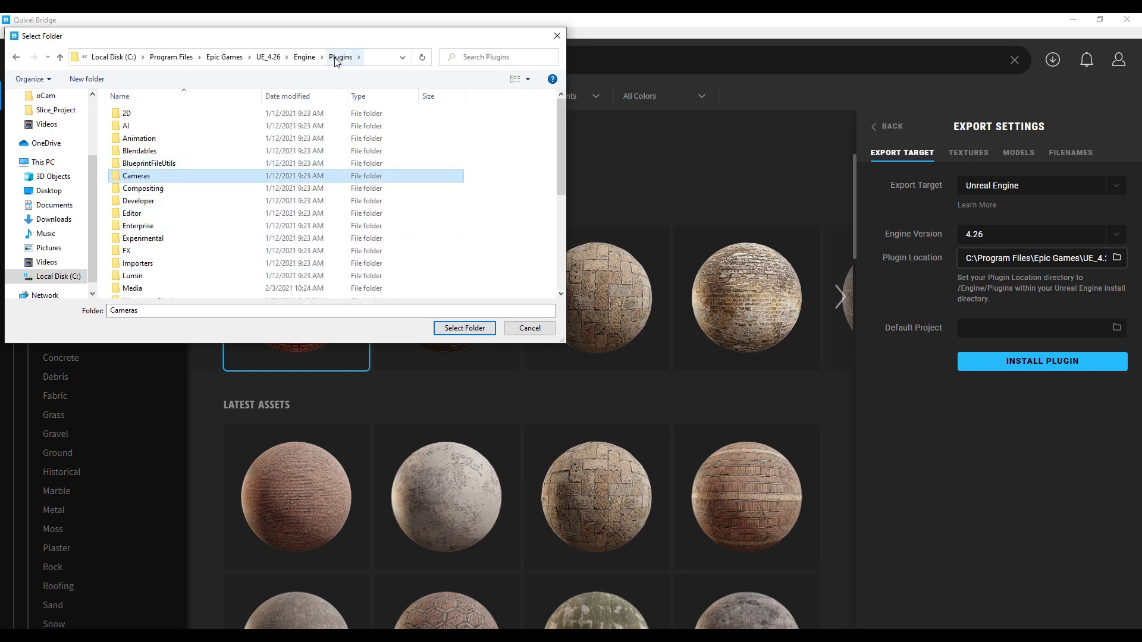
pyautogui.click(304, 58)
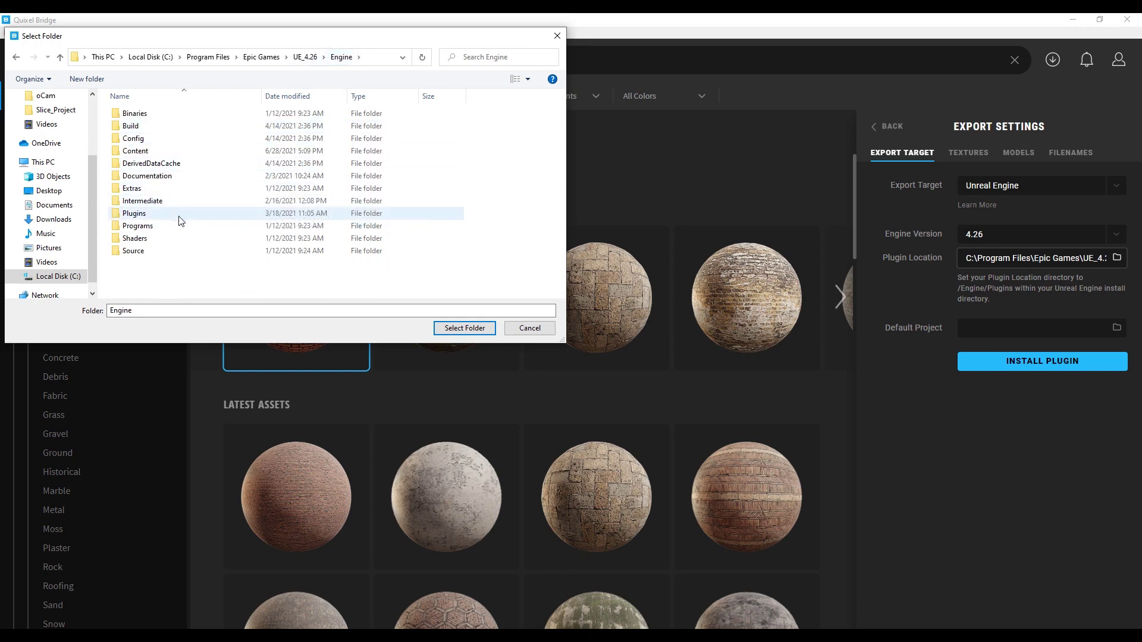
pyautogui.doubleClick(179, 215)
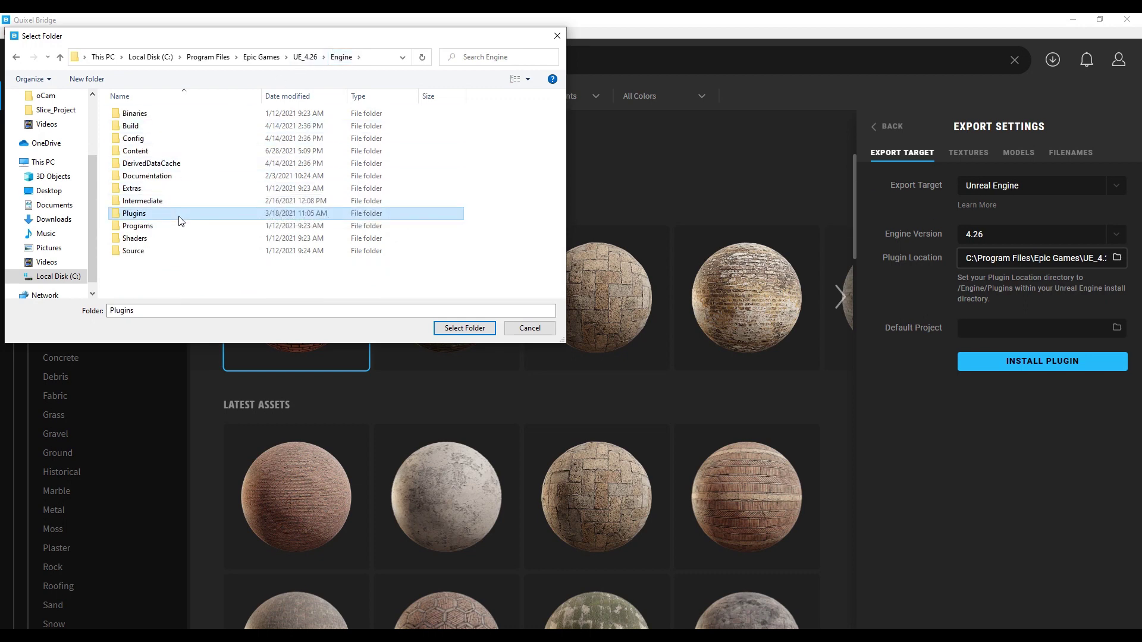
pyautogui.click(482, 330)
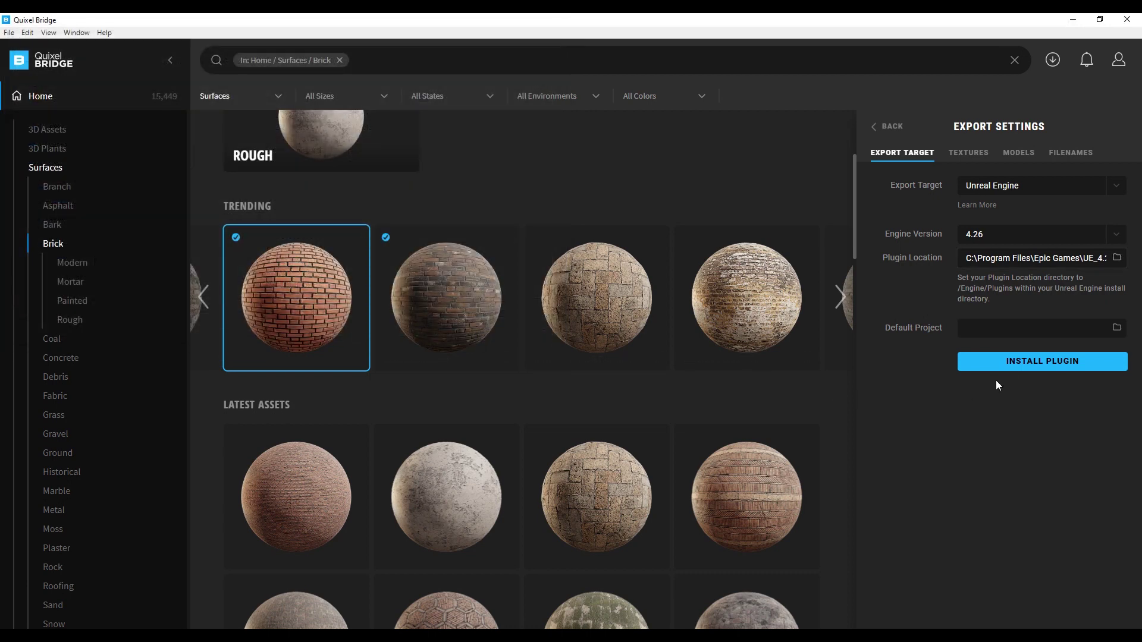
# Install the Unreal Engine export plugin and return to the Red Brick Wall asset details.
pyautogui.click(1009, 364)
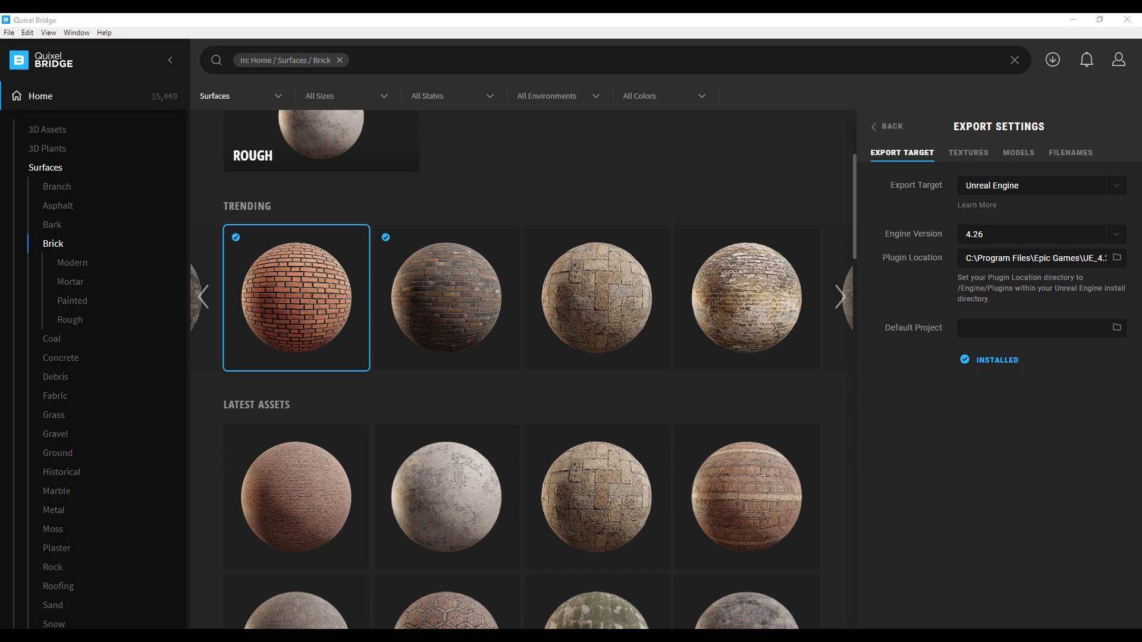
pyautogui.click(888, 126)
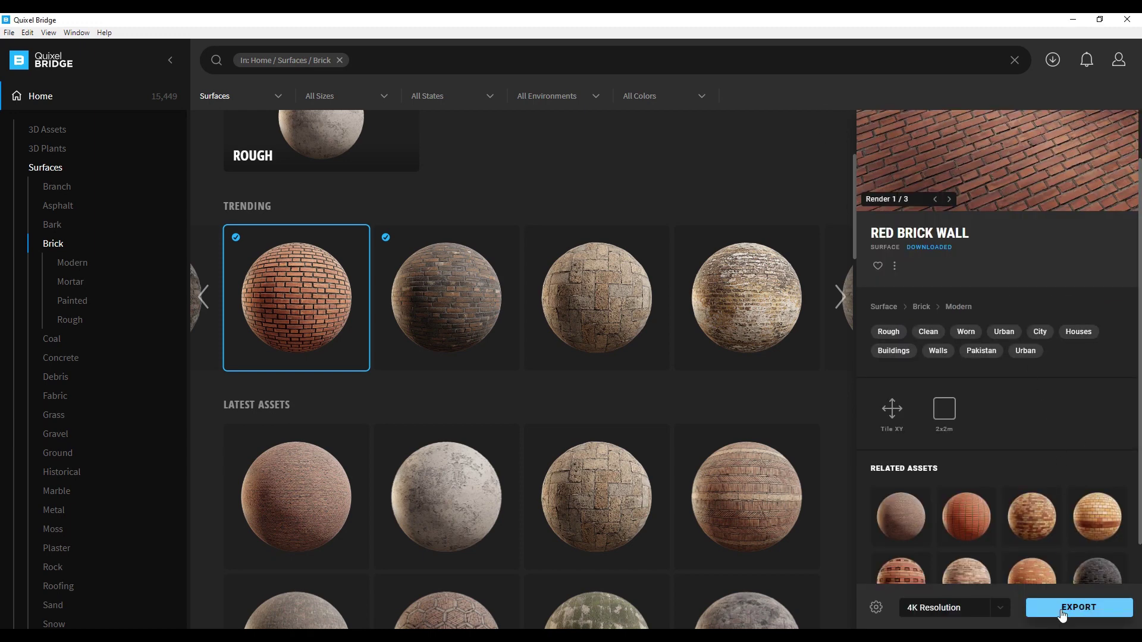
# In the Unreal Editor, place a cube on the checkered floor near the Player Start and build the level's lighting.
pyautogui.scroll(-1, 1022, 527)
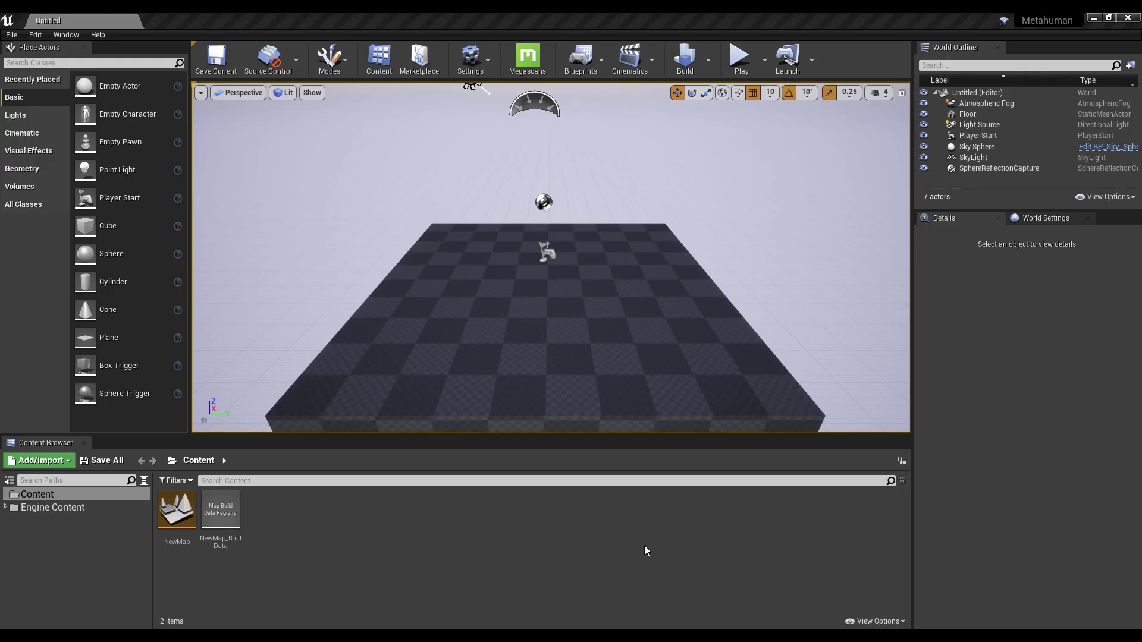
pyautogui.moveTo(578, 313); pyautogui.dragTo(580, 362, button='right')
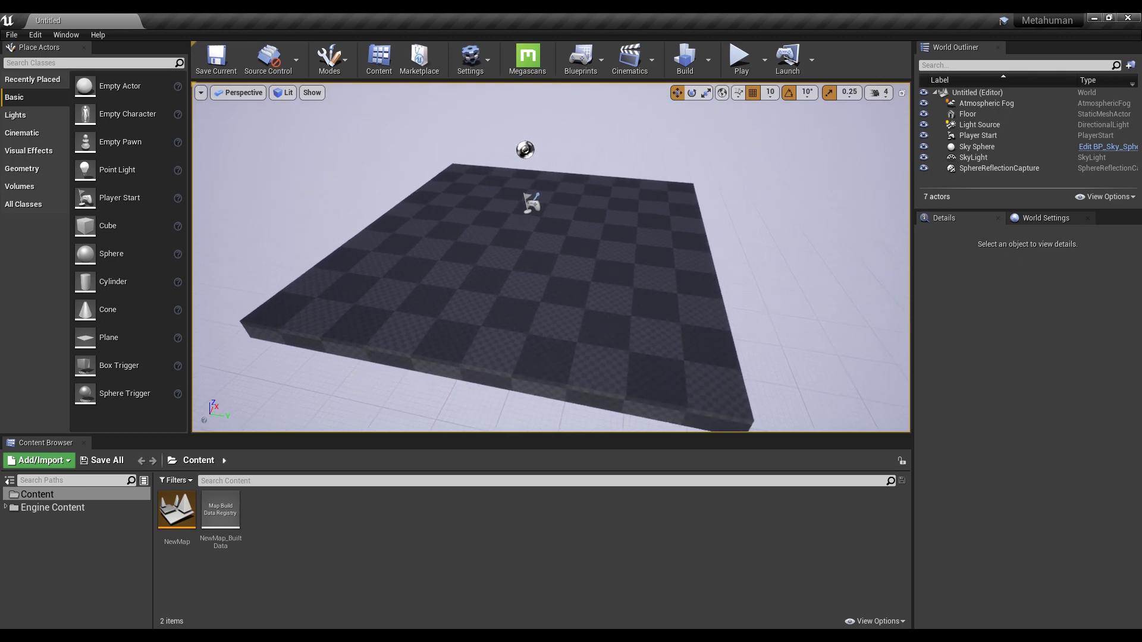
pyautogui.moveTo(446, 179); pyautogui.dragTo(476, 137, button='right')
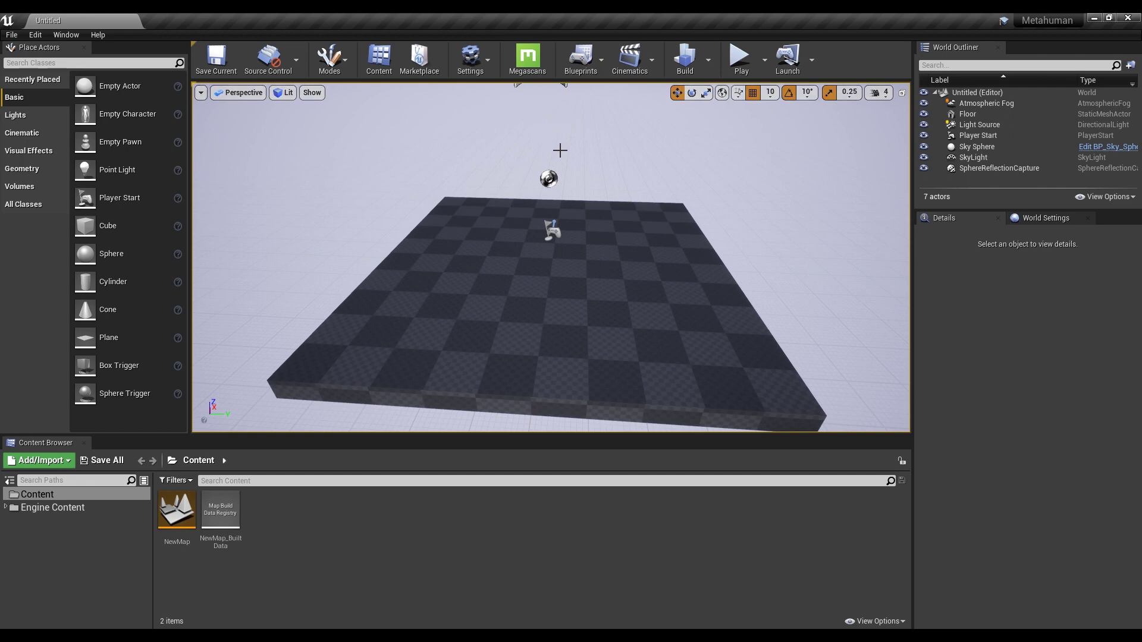
pyautogui.press('w')
pyautogui.moveTo(558, 150); pyautogui.dragTo(591, 180, button='right')
pyautogui.press('s')
pyautogui.press('s')
pyautogui.press('w')
pyautogui.press('s')
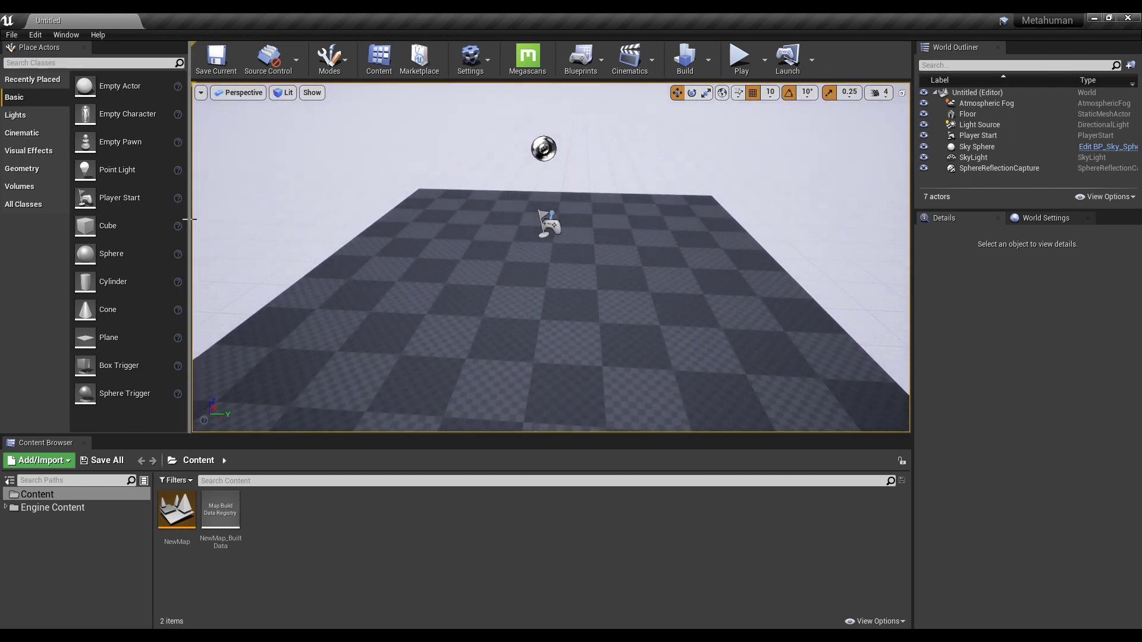
pyautogui.moveTo(110, 227); pyautogui.dragTo(480, 228)
pyautogui.press('w')
pyautogui.moveTo(512, 228)
pyautogui.mouseDown(button='right')
pyautogui.moveTo(501, 241)
pyautogui.moveTo(525, 225)
pyautogui.mouseUp(button='right')
pyautogui.press('w')
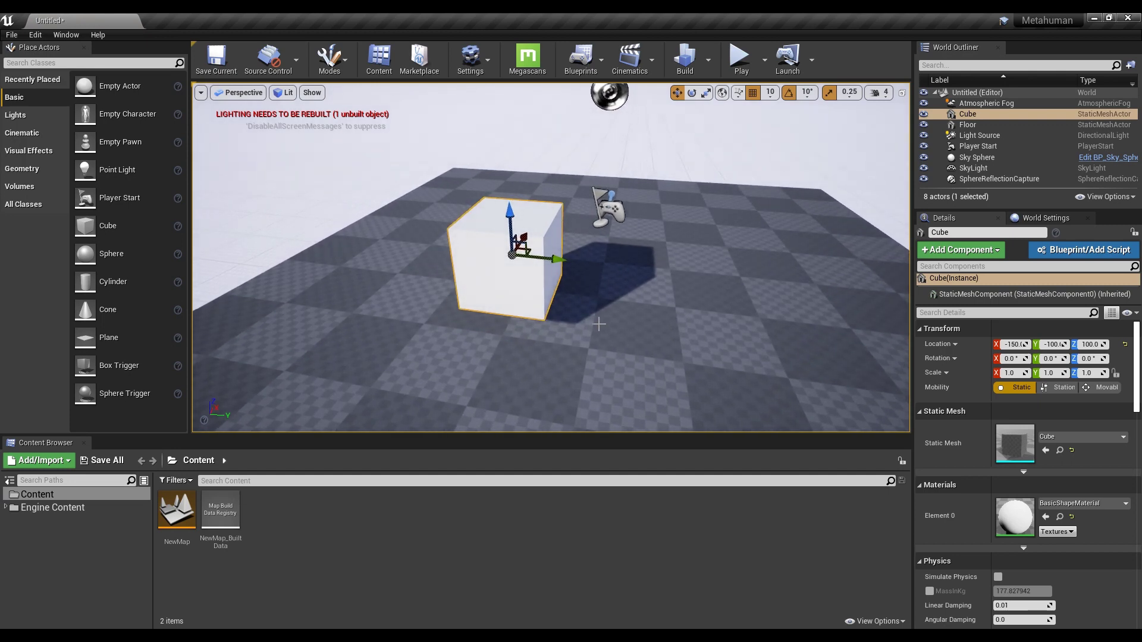
pyautogui.click(708, 59)
pyautogui.click(729, 97)
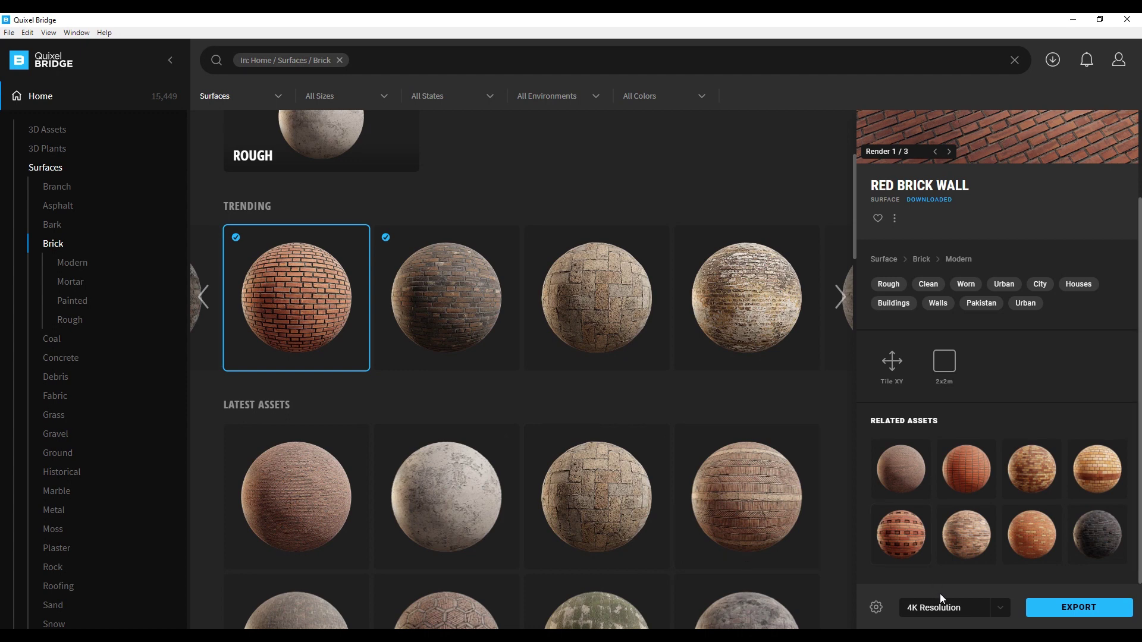
# Switch to Quixel Bridge, export the Red Brick Wall surface at 4K resolution to Unreal Engine, and return to the Unreal Editor.
pyautogui.click(1050, 612)
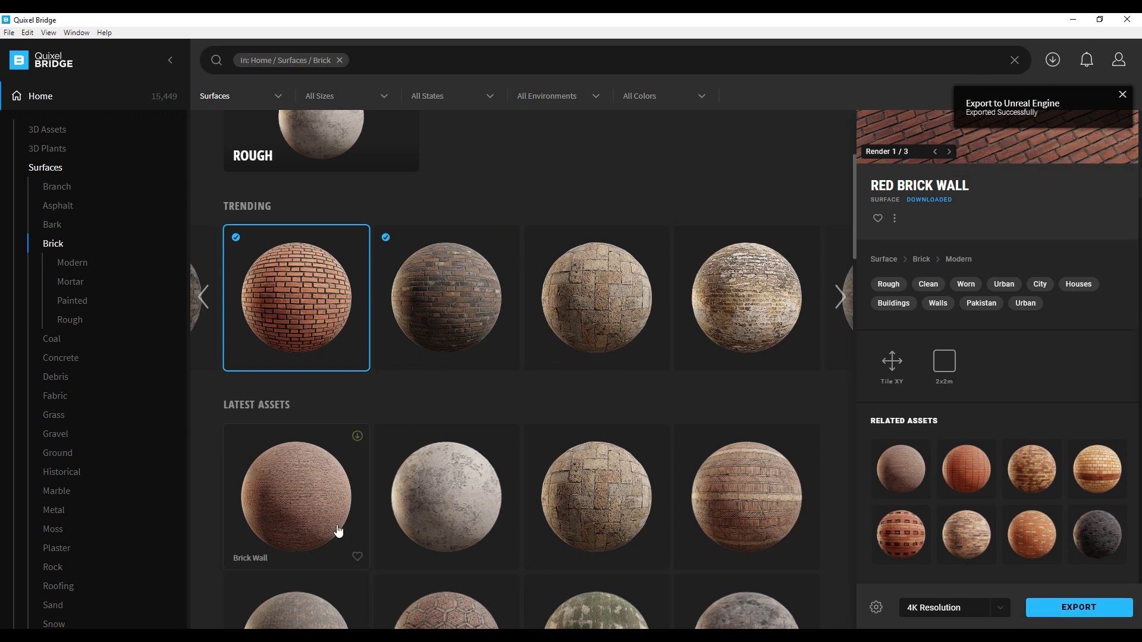
pyautogui.hotkey('alt', 'Tab')
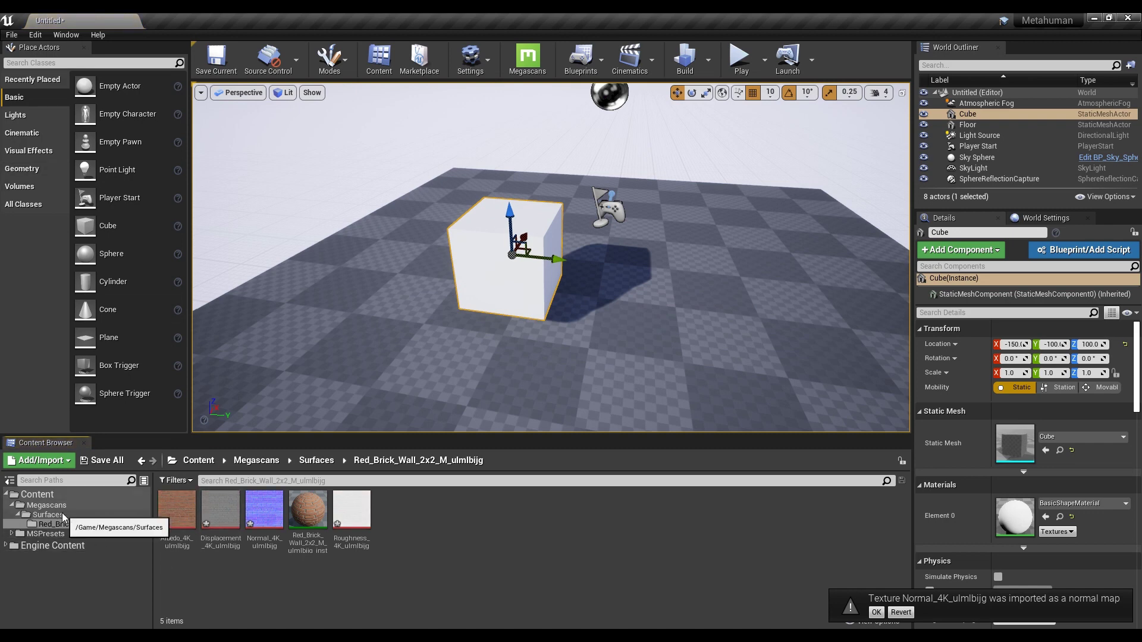
# Save all unsaved content, including the imported brick textures, and store the level as Untitled in the Content folder.
pyautogui.click(109, 462)
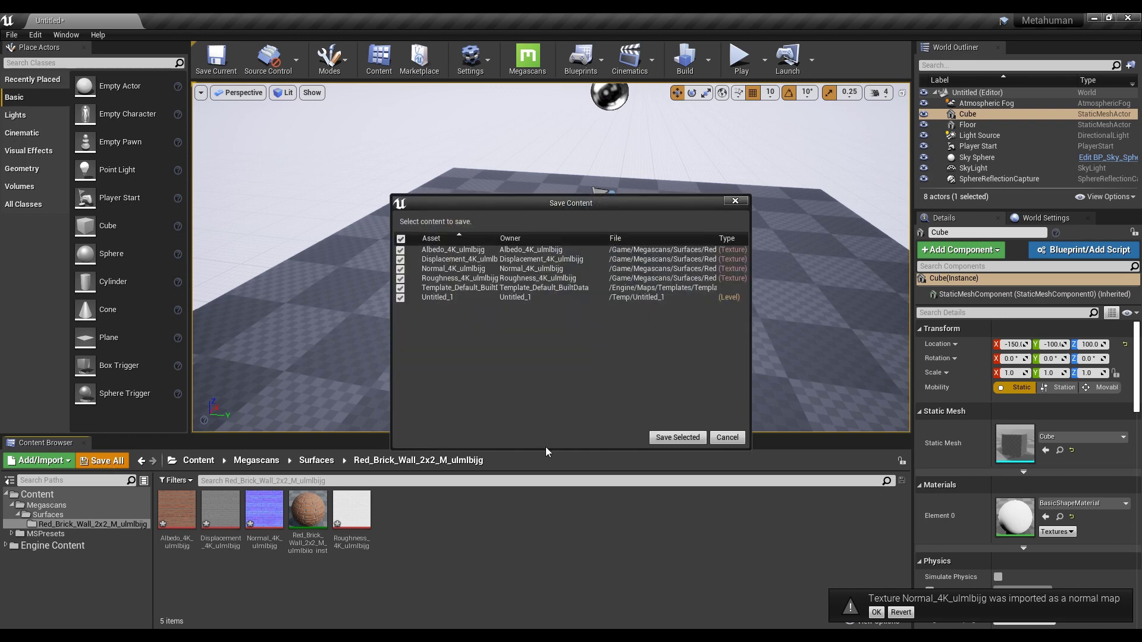
pyautogui.click(677, 439)
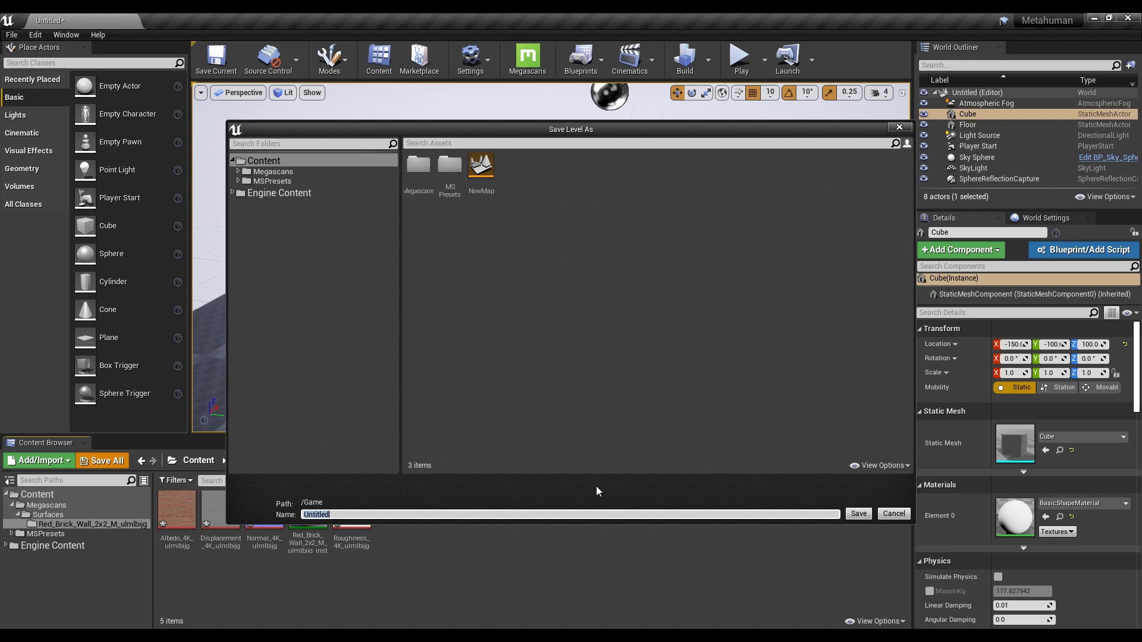
pyautogui.click(858, 514)
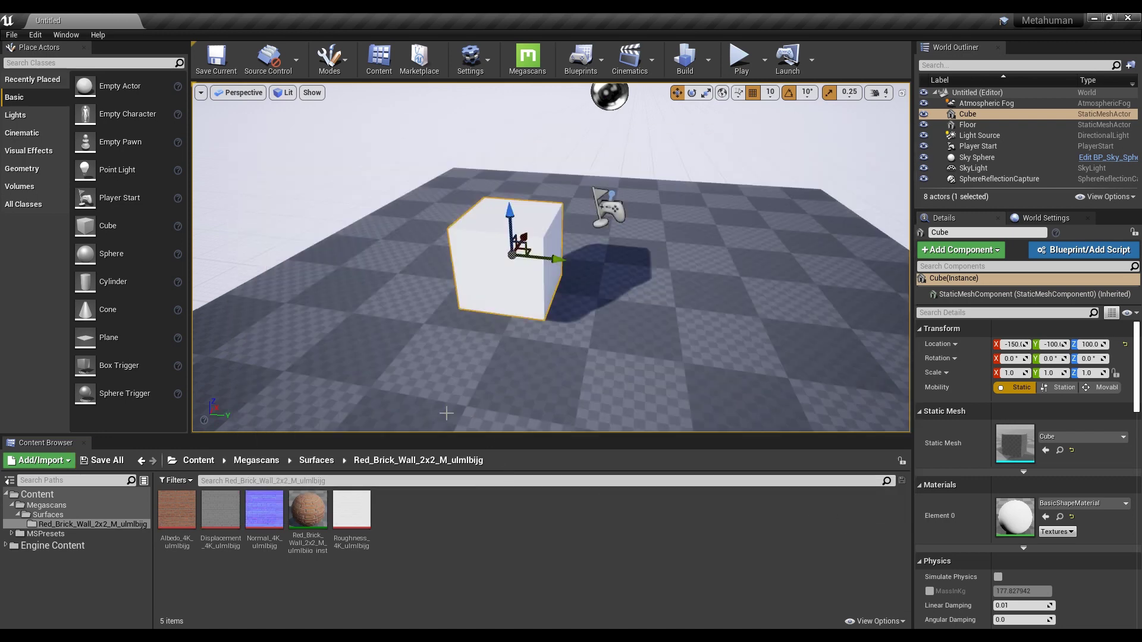
# Apply the Red_Brick_Wall_2x2_M material instance to the cube and look at the brick surface up close.
pyautogui.moveTo(463, 322); pyautogui.dragTo(448, 318, button='right')
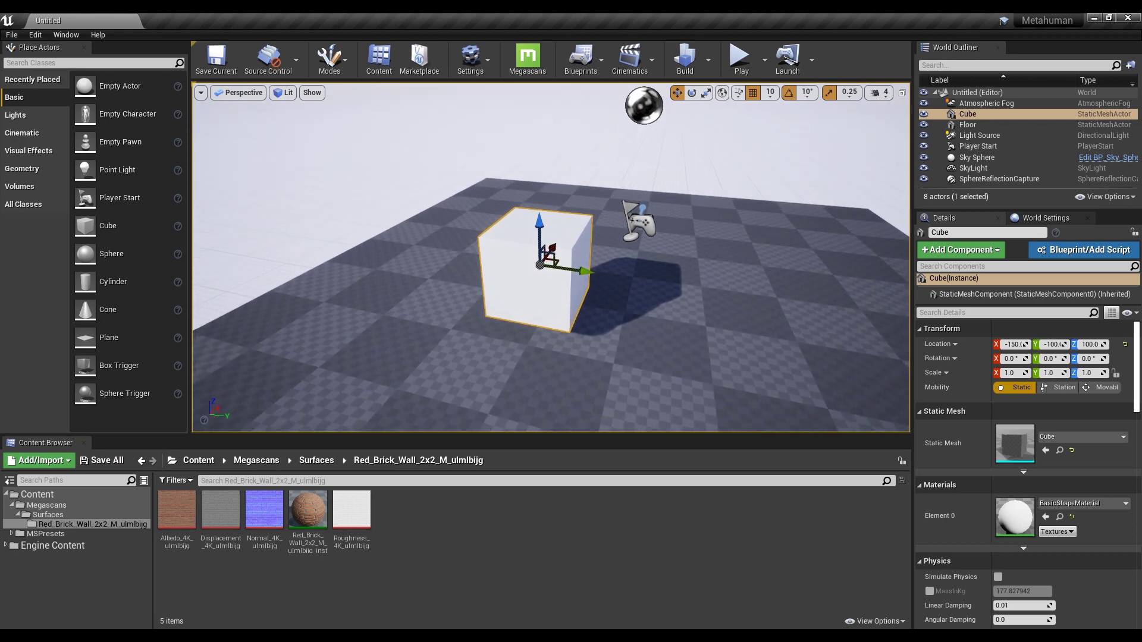
pyautogui.moveTo(307, 511); pyautogui.dragTo(512, 288)
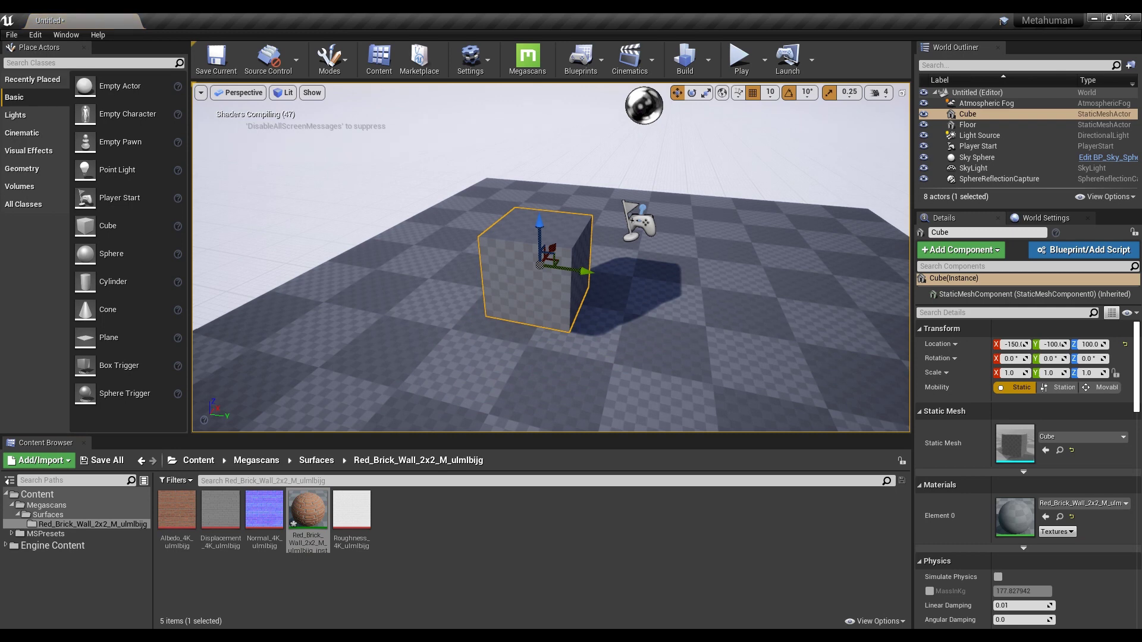
pyautogui.moveTo(512, 287)
pyautogui.mouseDown(button='right')
pyautogui.moveTo(506, 297)
pyautogui.moveTo(521, 304)
pyautogui.moveTo(531, 286)
pyautogui.mouseUp(button='right')
pyautogui.press('w')
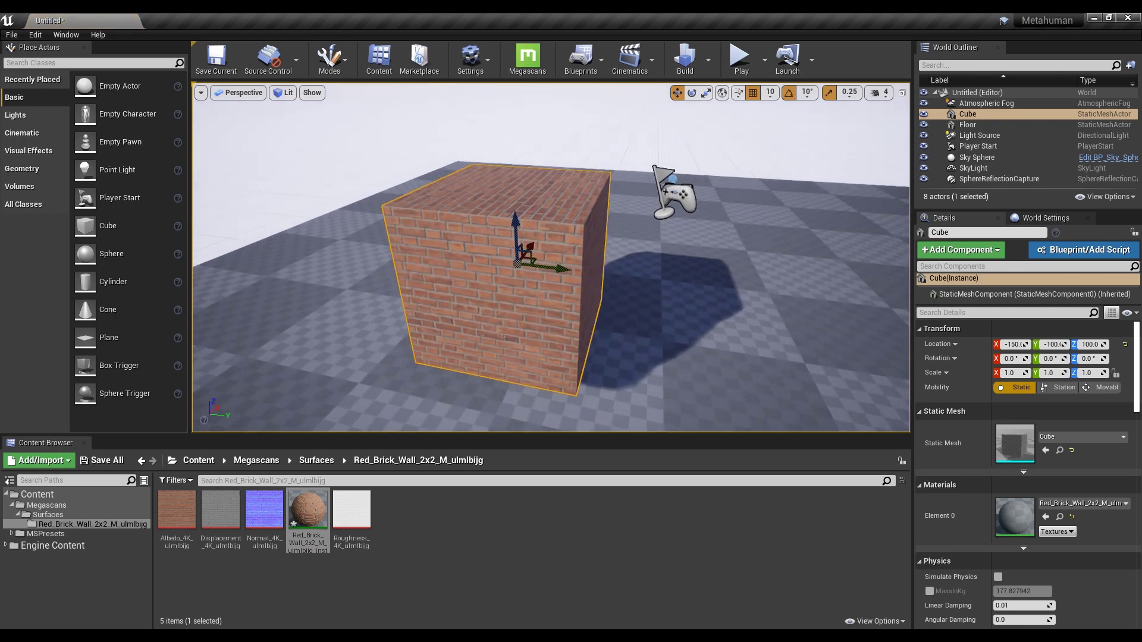
pyautogui.moveTo(500, 369); pyautogui.dragTo(499, 373, button='right')
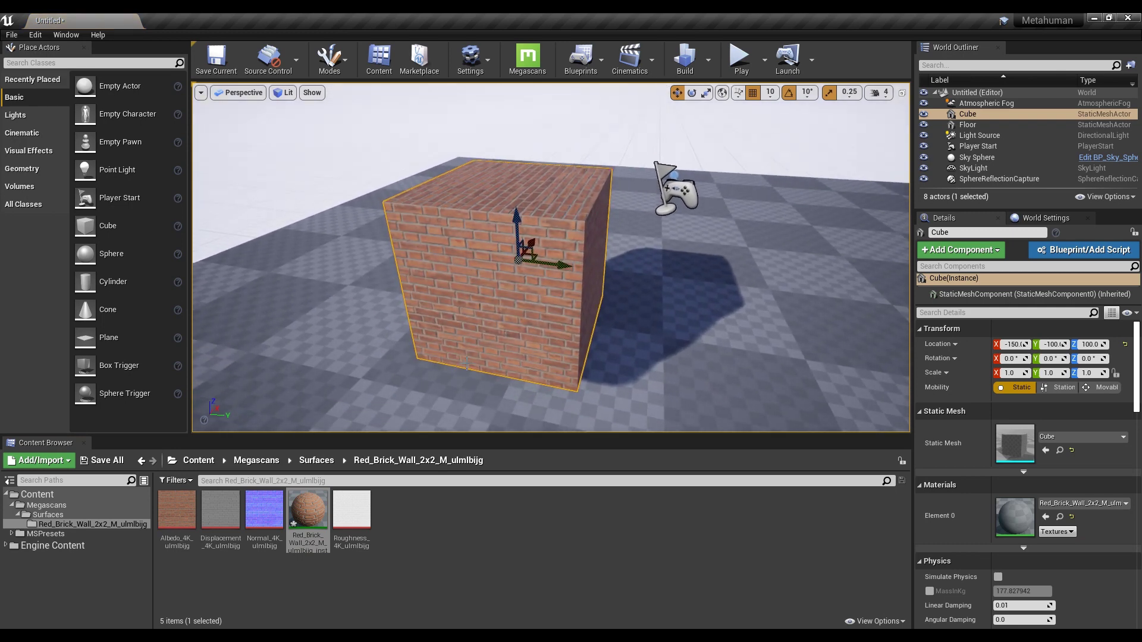
# Open the Red_Brick_Wall_2x2_M material instance in a smaller window placed so that the cube stays in view.
pyautogui.doubleClick(309, 515)
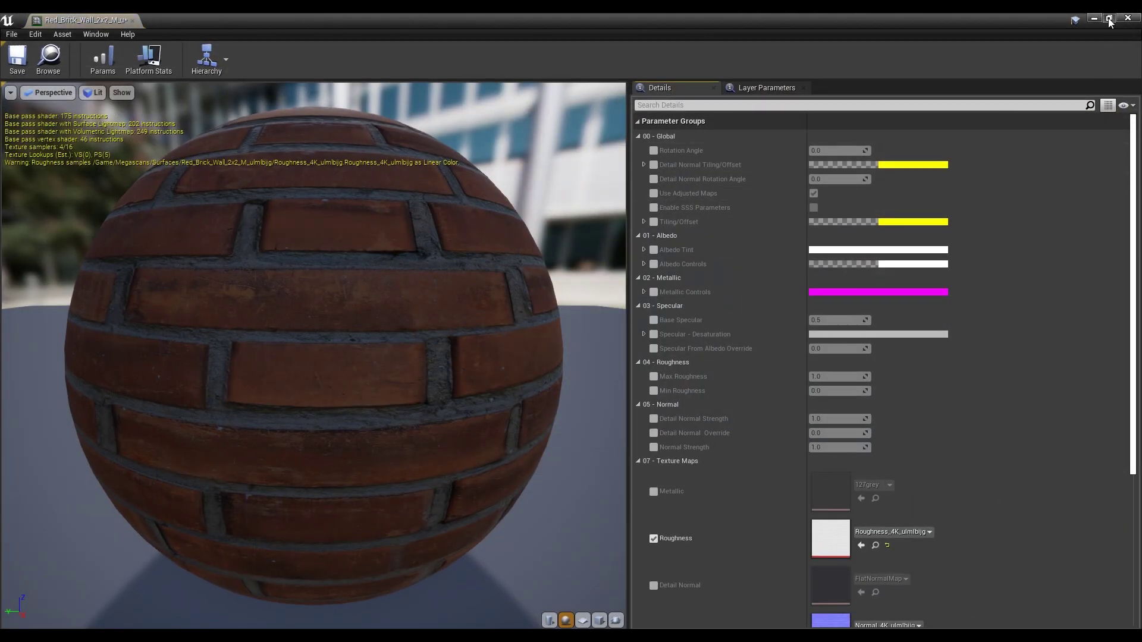
pyautogui.click(1109, 20)
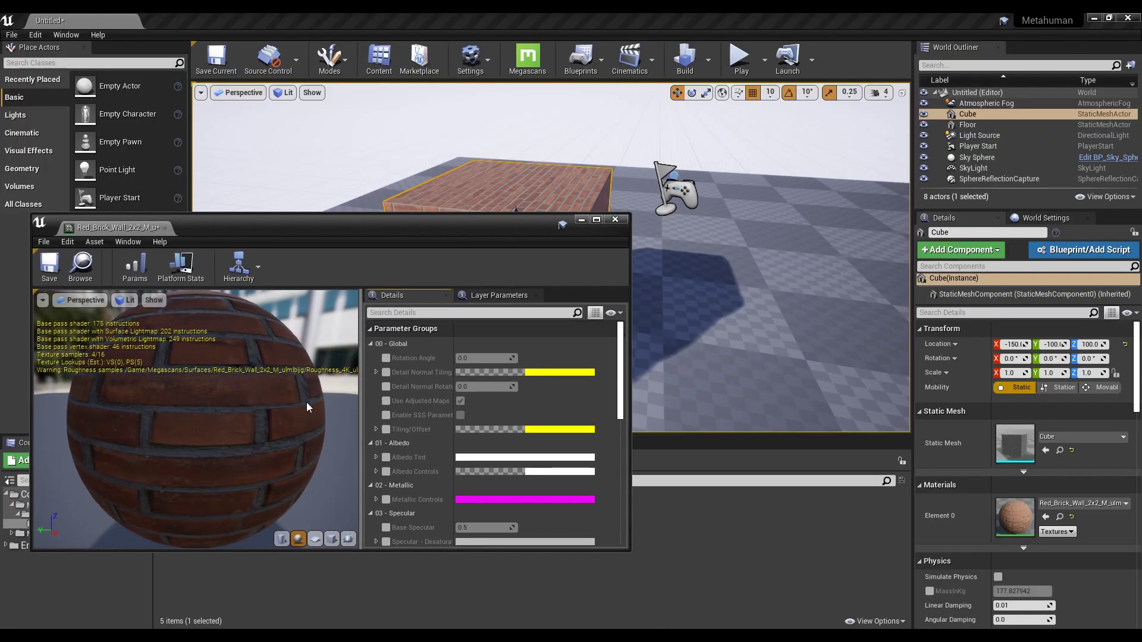
pyautogui.moveTo(306, 402); pyautogui.dragTo(309, 443)
pyautogui.moveTo(426, 231); pyautogui.dragTo(436, 260)
pyautogui.moveTo(640, 244); pyautogui.dragTo(532, 320)
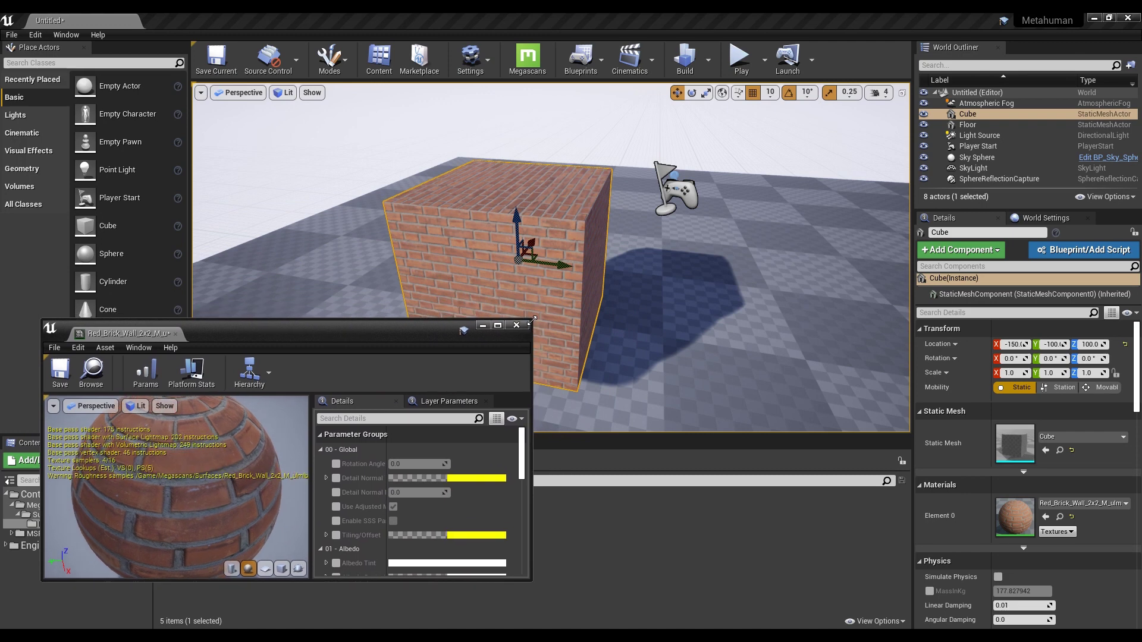
pyautogui.moveTo(389, 332); pyautogui.dragTo(351, 365)
# Enable overrides for all Global parameters of the brick material, from Rotation Angle through Tiling/Offset.
pyautogui.click(298, 496)
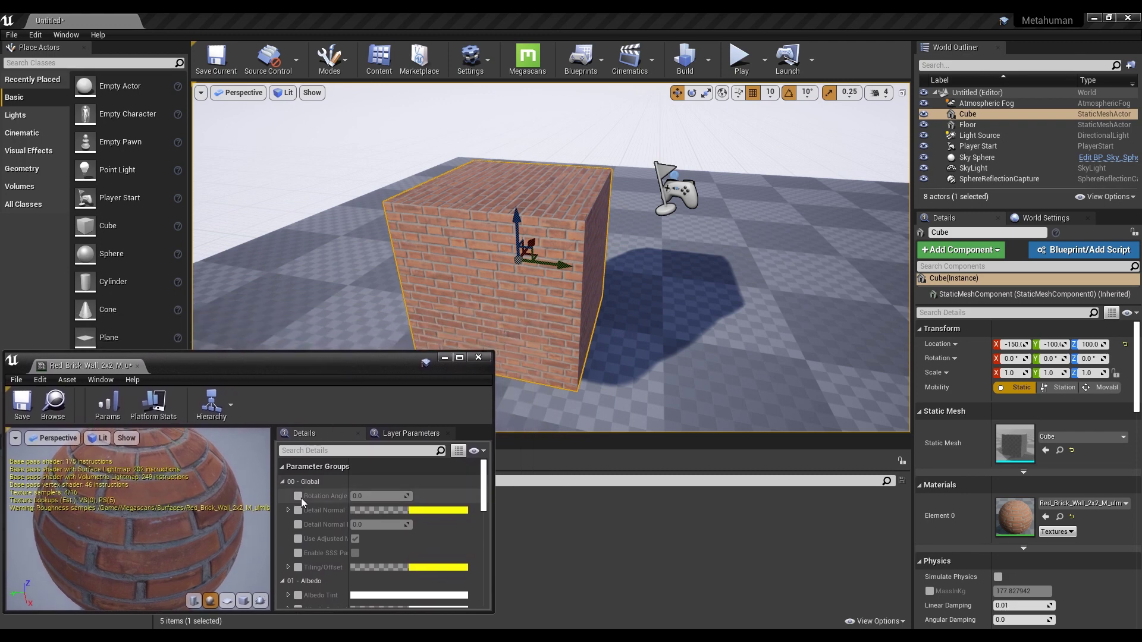
pyautogui.click(299, 510)
pyautogui.click(298, 525)
pyautogui.click(298, 539)
pyautogui.click(299, 553)
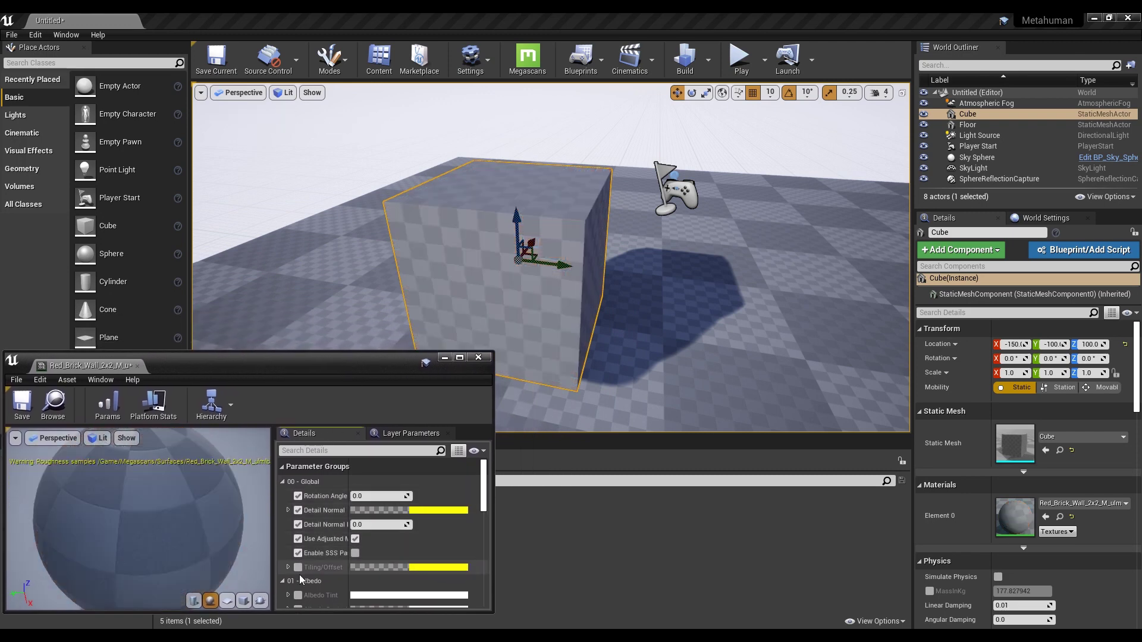
pyautogui.click(299, 567)
# Enable overrides for all Albedo, Metallic and Specular parameters of the brick material.
pyautogui.scroll(-1, 301, 567)
pyautogui.click(298, 557)
pyautogui.click(299, 571)
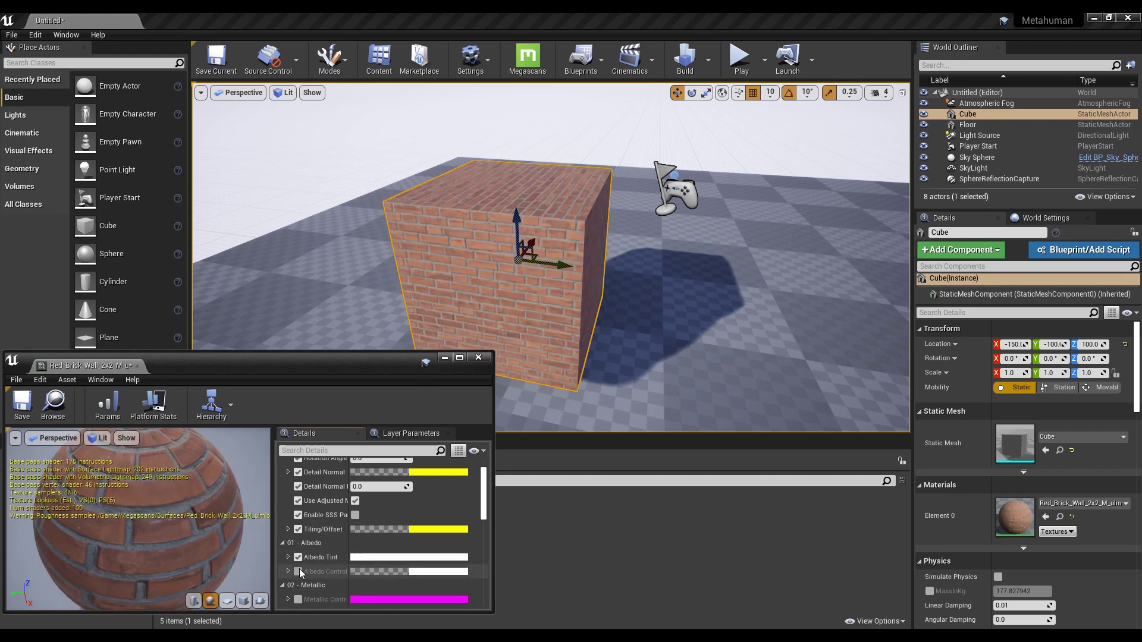
pyautogui.scroll(-2, 309, 569)
pyautogui.click(298, 543)
pyautogui.click(298, 570)
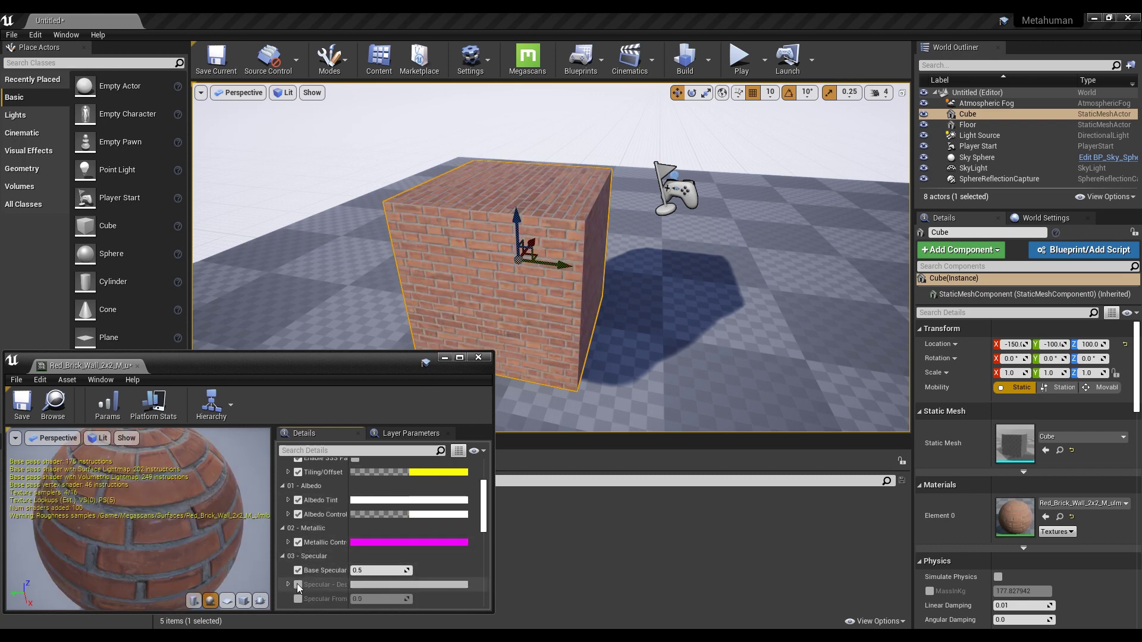
pyautogui.click(298, 584)
pyautogui.click(298, 599)
# Enable overrides for the Roughness and Normal parameters and for the Metallic texture map.
pyautogui.scroll(-2, 299, 595)
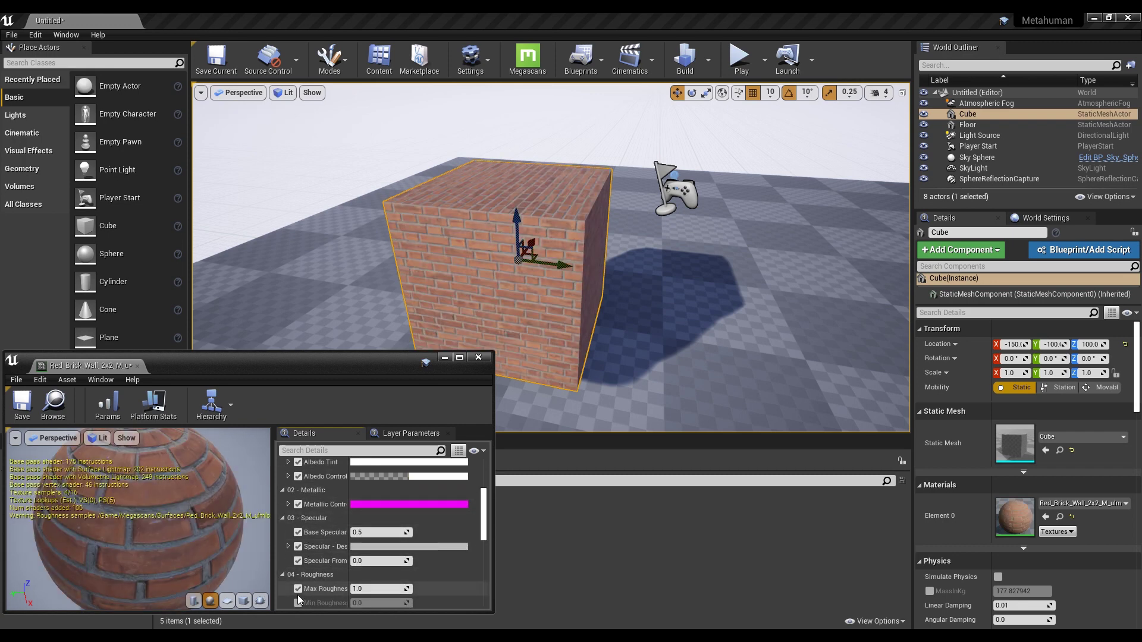
pyautogui.click(299, 602)
pyautogui.scroll(-1, 306, 593)
pyautogui.click(299, 593)
pyautogui.scroll(-1, 300, 589)
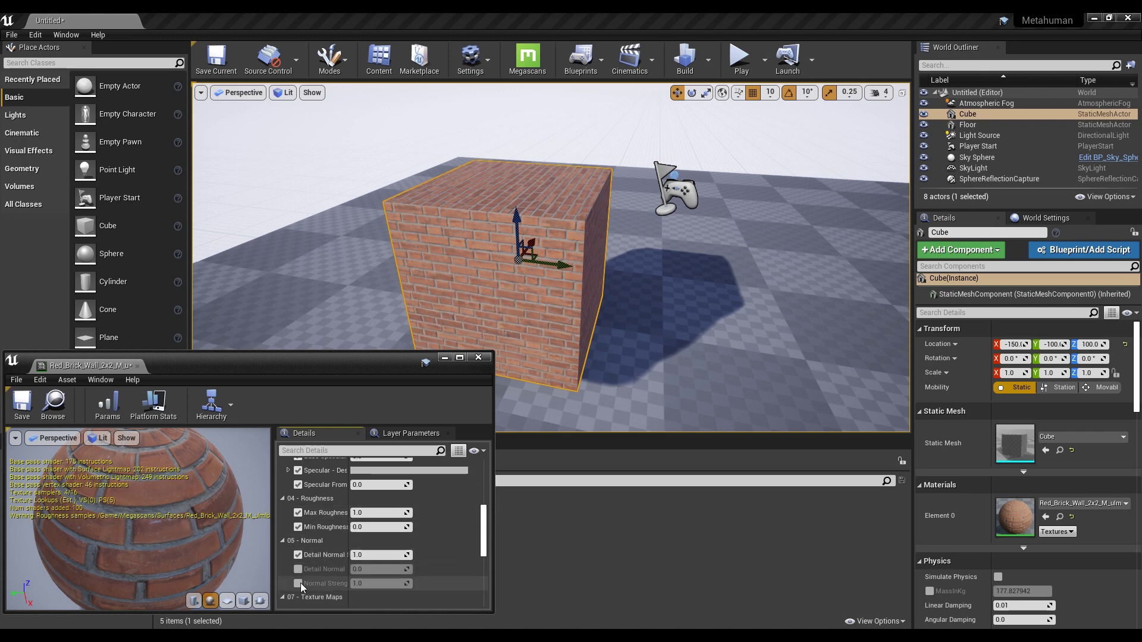
pyautogui.click(298, 569)
pyautogui.click(298, 583)
pyautogui.scroll(-1, 303, 583)
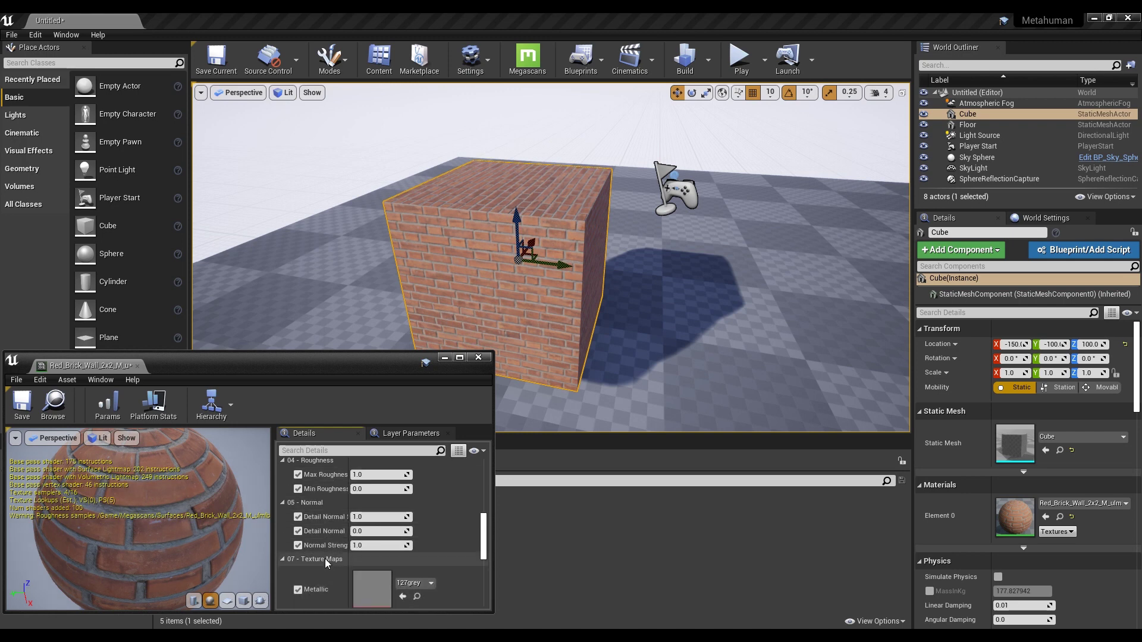
# Set the brick material's Base Specular to 0.77359 and Max Roughness to 0.491648.
pyautogui.scroll(3, 327, 556)
pyautogui.moveTo(380, 531)
pyautogui.mouseDown()
pyautogui.moveTo(357, 532)
pyautogui.moveTo(381, 532)
pyautogui.moveTo(369, 532)
pyautogui.moveTo(365, 496)
pyautogui.moveTo(395, 496)
pyautogui.moveTo(357, 496)
pyautogui.mouseUp()
pyautogui.scroll(3, 360, 515)
pyautogui.scroll(5, 358, 505)
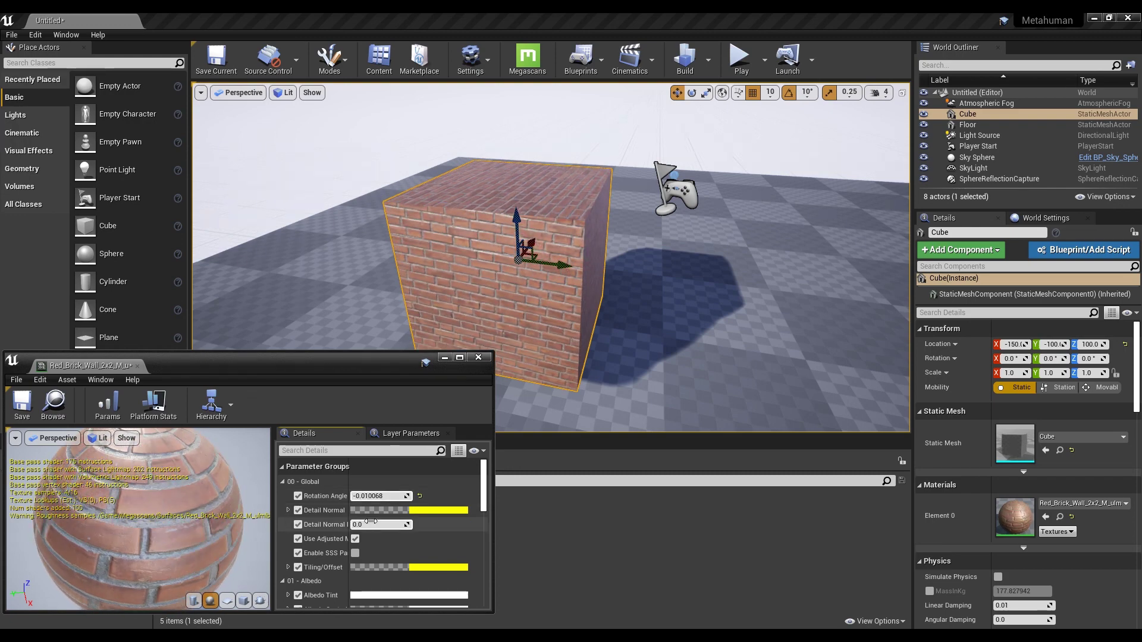
# Turn on Enable SSS Parameters and set the material's Rotation Angle to 0.
pyautogui.click(355, 553)
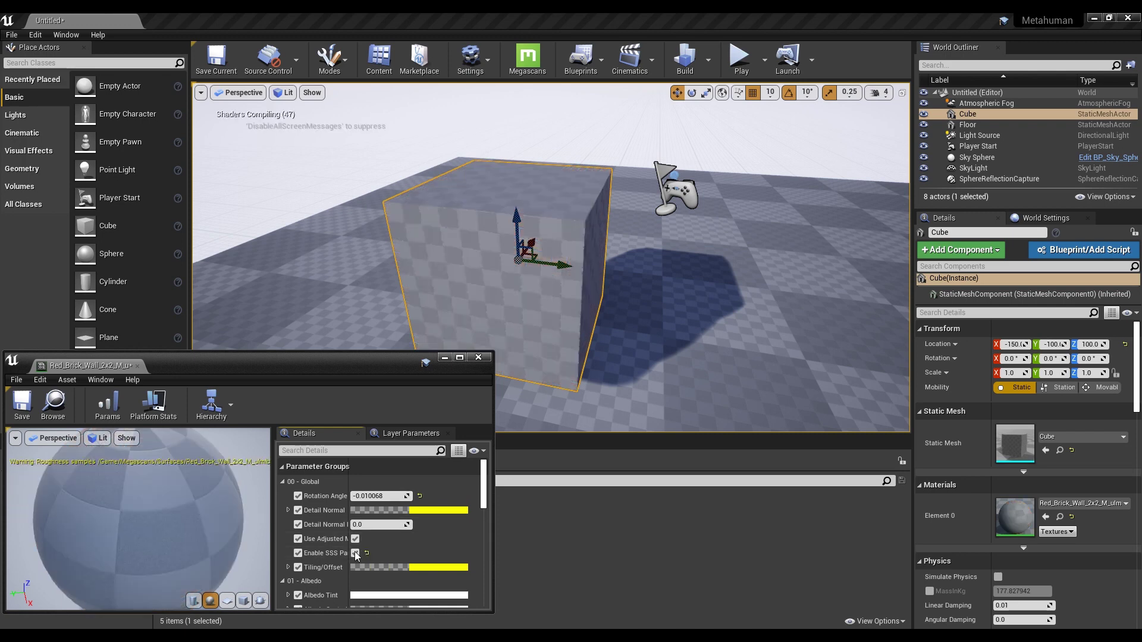
pyautogui.click(380, 496)
pyautogui.write('0')
pyautogui.press('Return')
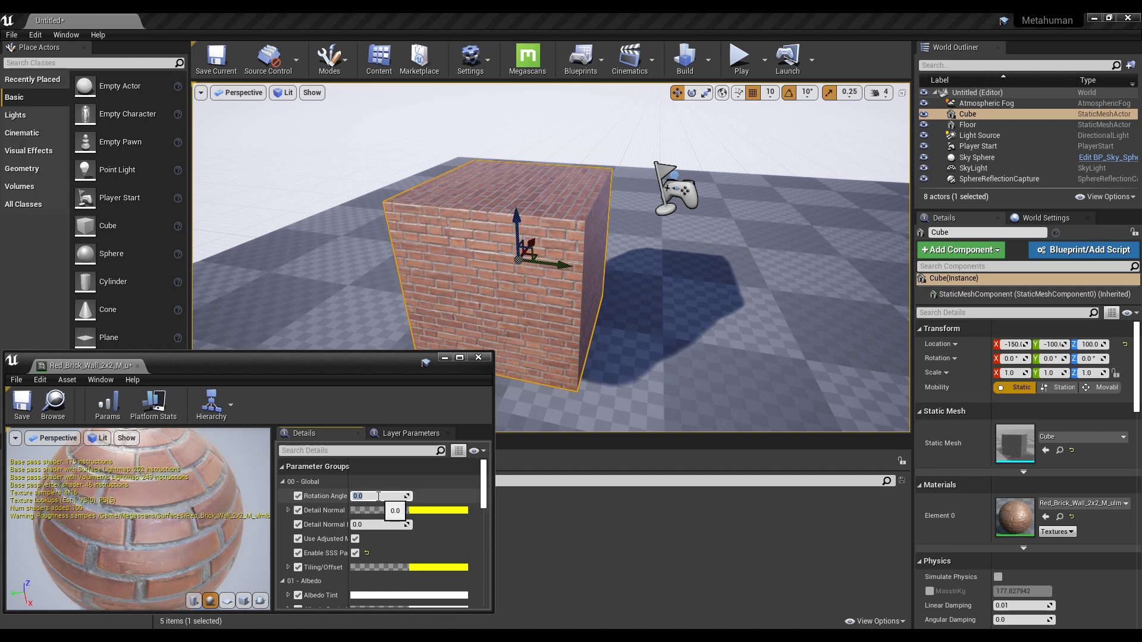
# Save the edited brick material instance and close its editor.
pyautogui.scroll(-5, 369, 518)
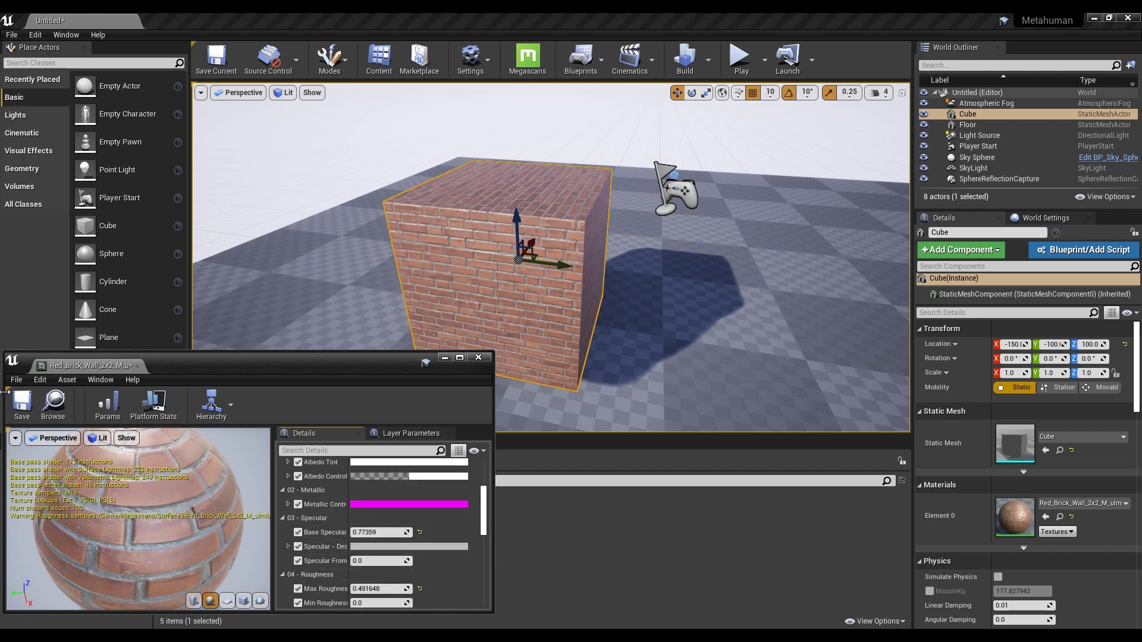
pyautogui.click(21, 403)
pyautogui.click(477, 357)
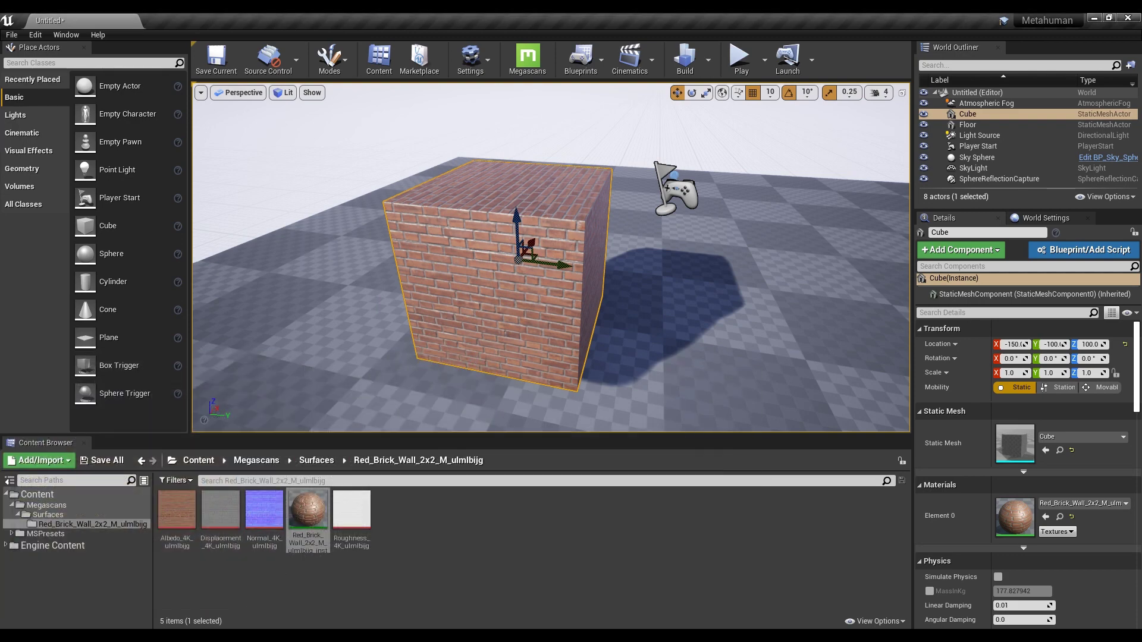
# Switch to Quixel Bridge, select Painted Concrete Facade among the purchased assets, and export it at 4K resolution to Unreal Engine.
pyautogui.hotkey('alt', 'Tab')
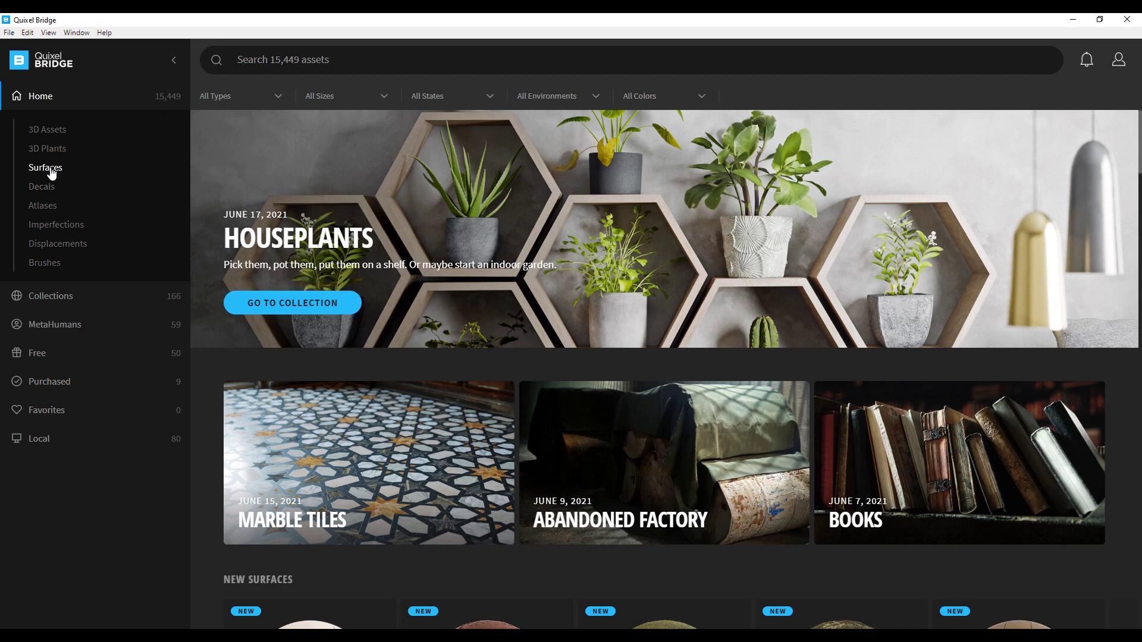
pyautogui.click(65, 389)
pyautogui.scroll(-2, 689, 410)
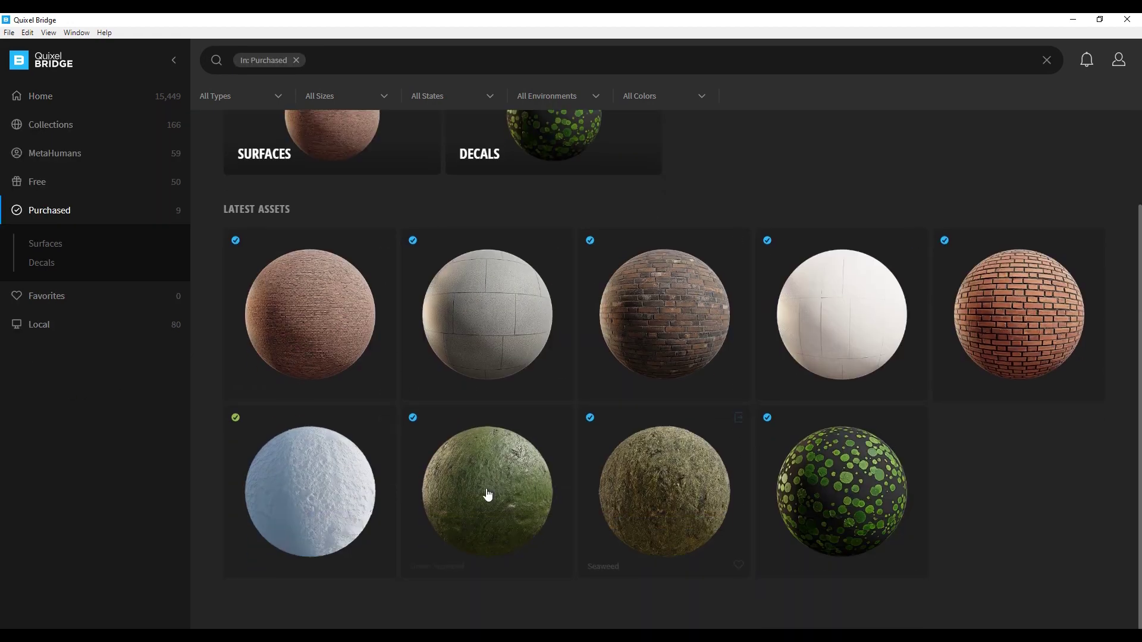
pyautogui.click(836, 304)
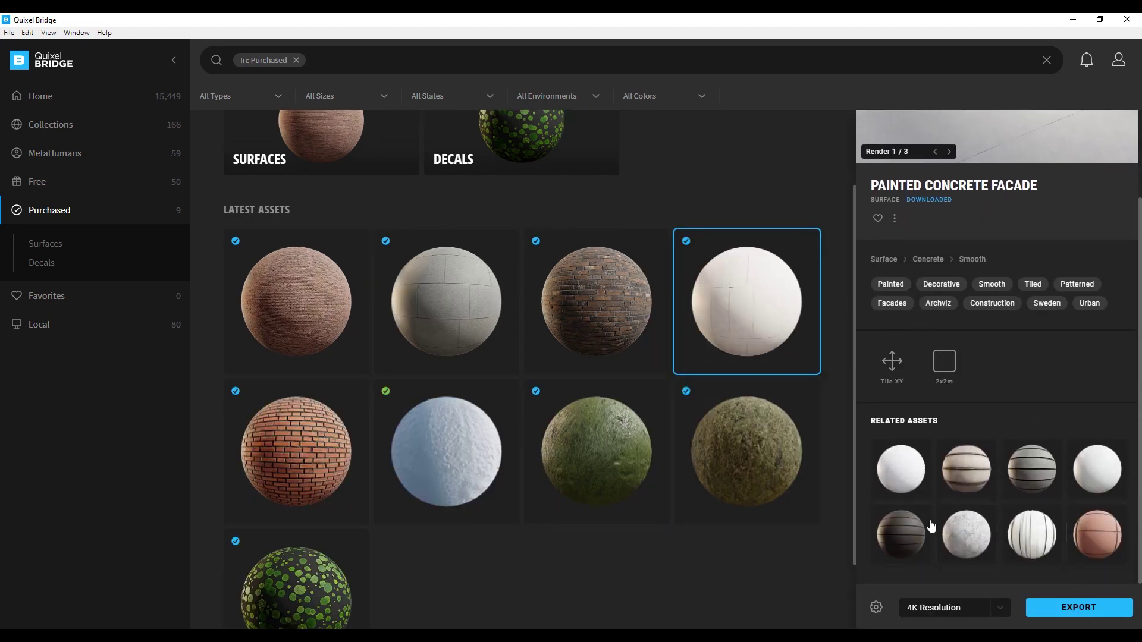
pyautogui.click(1046, 605)
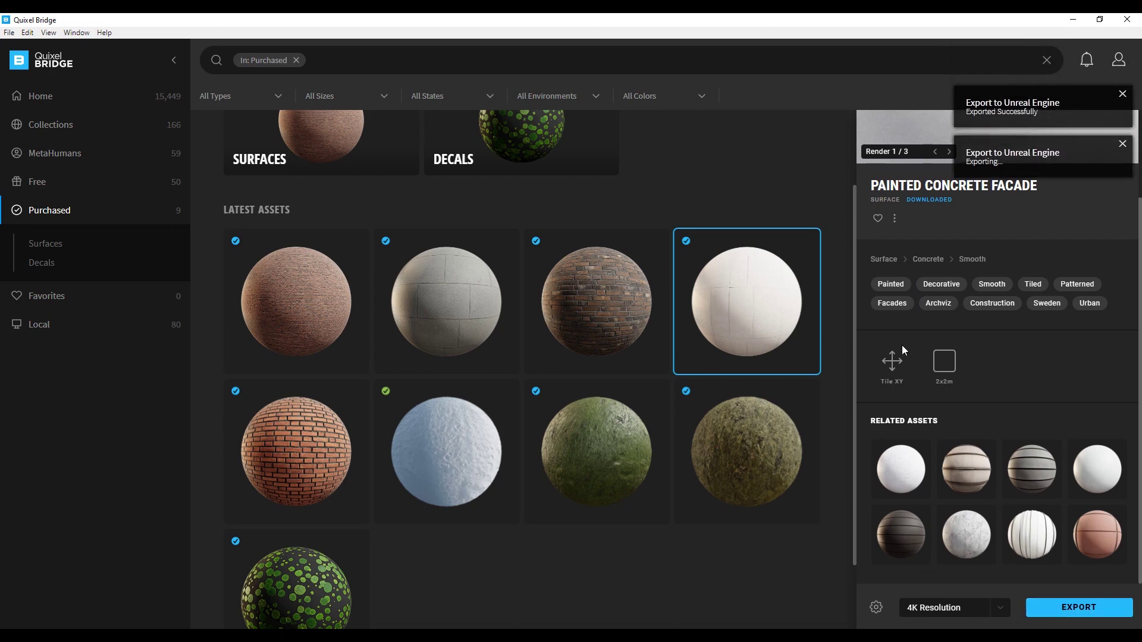